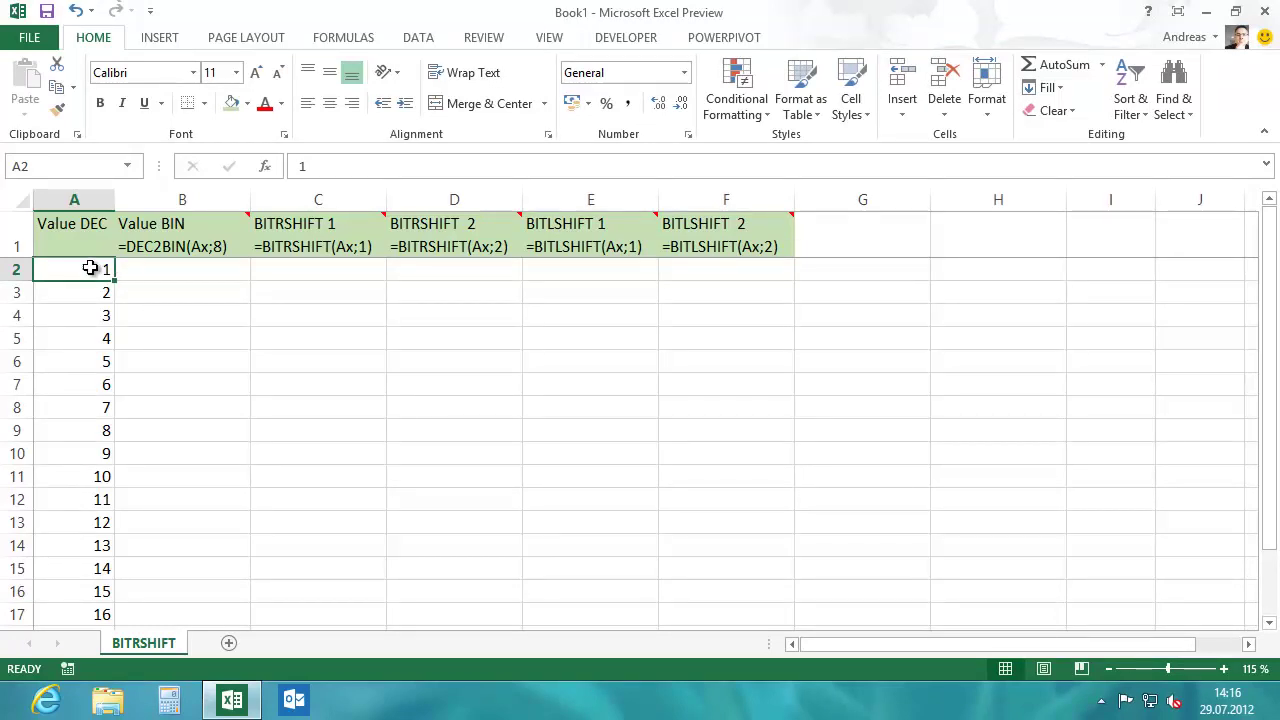
# Enter =DEC2BIN(A2;8) in B2 and fill it down to B17 for 8-digit binary values.
pyautogui.moveTo(89, 285); pyautogui.dragTo(100, 569)
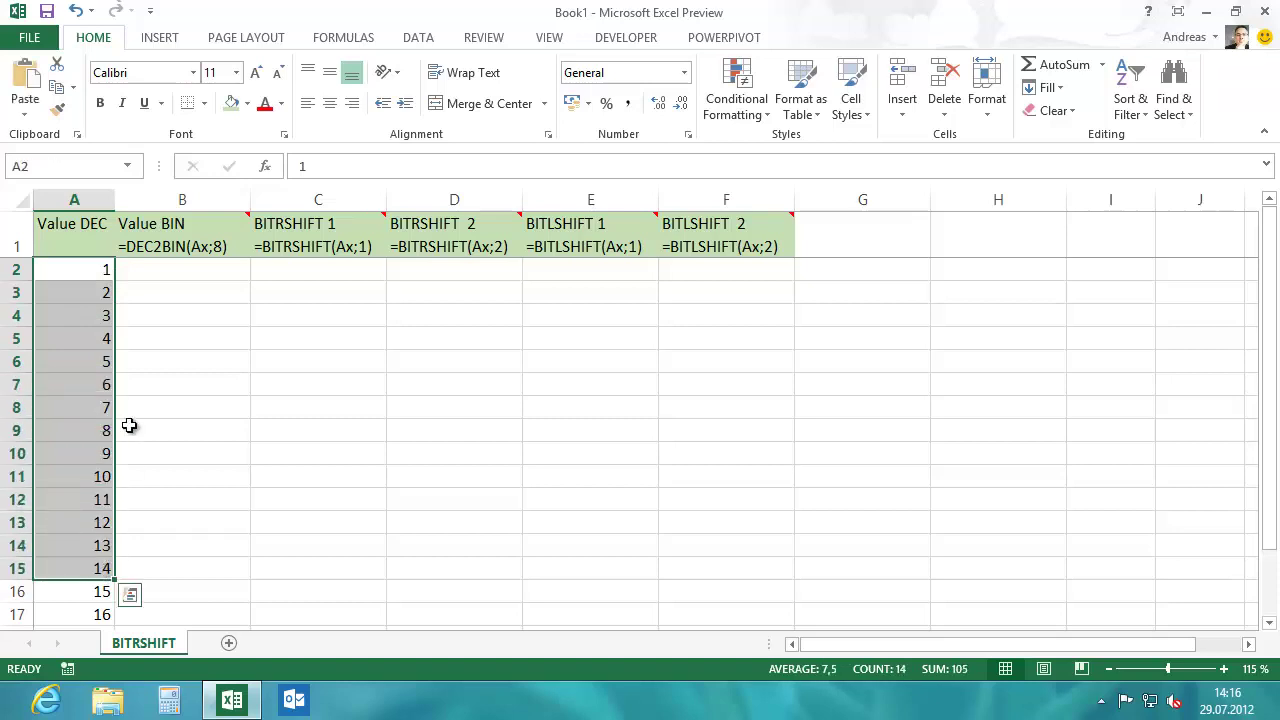
pyautogui.click(151, 268)
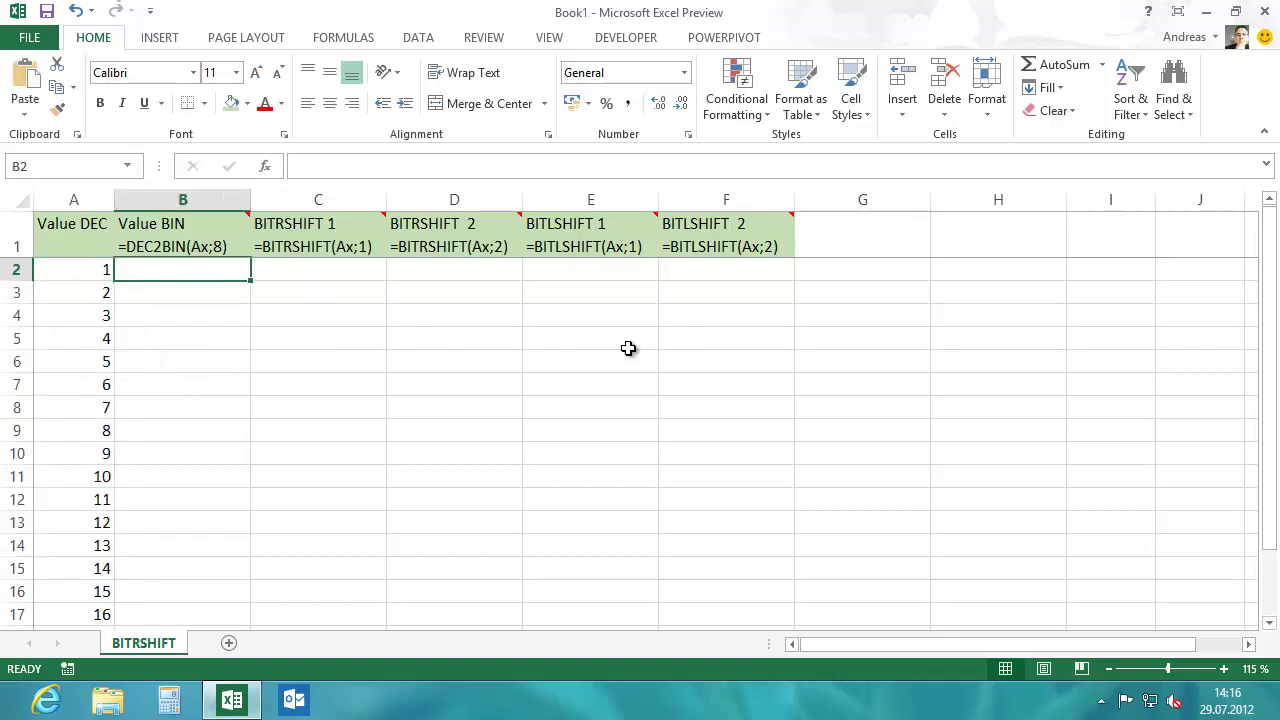
pyautogui.write('=')
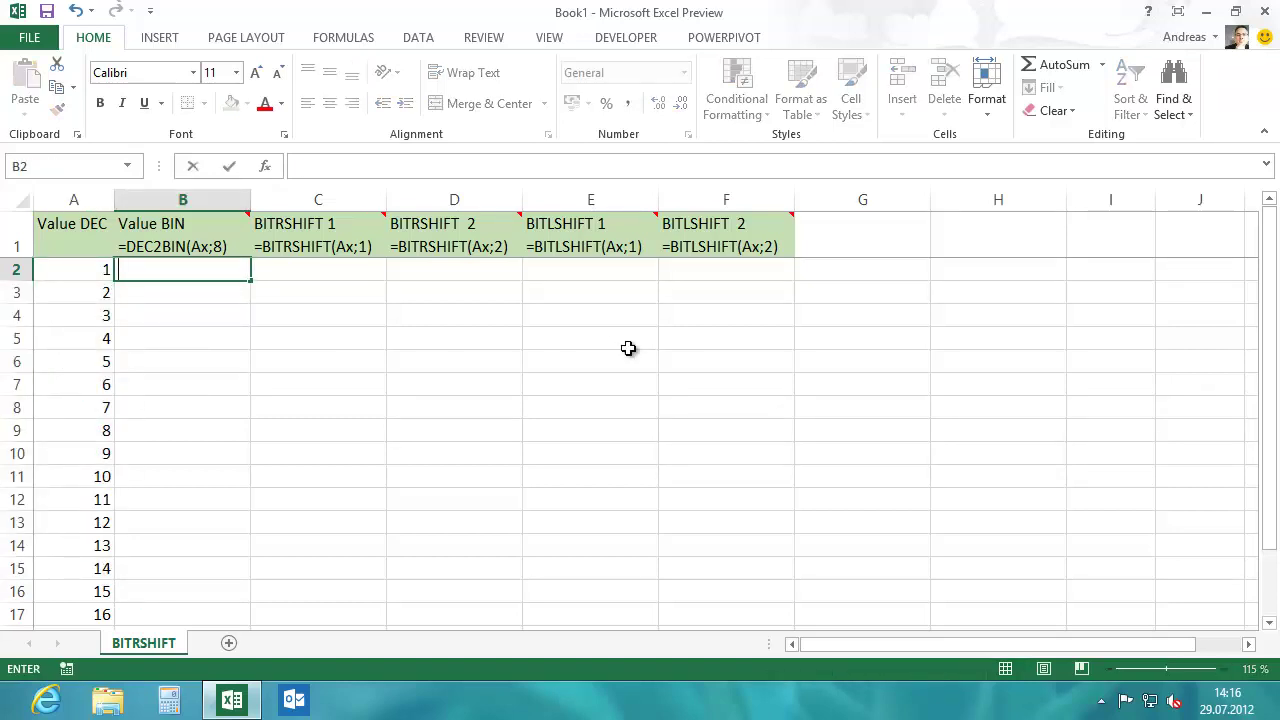
pyautogui.write('=de')
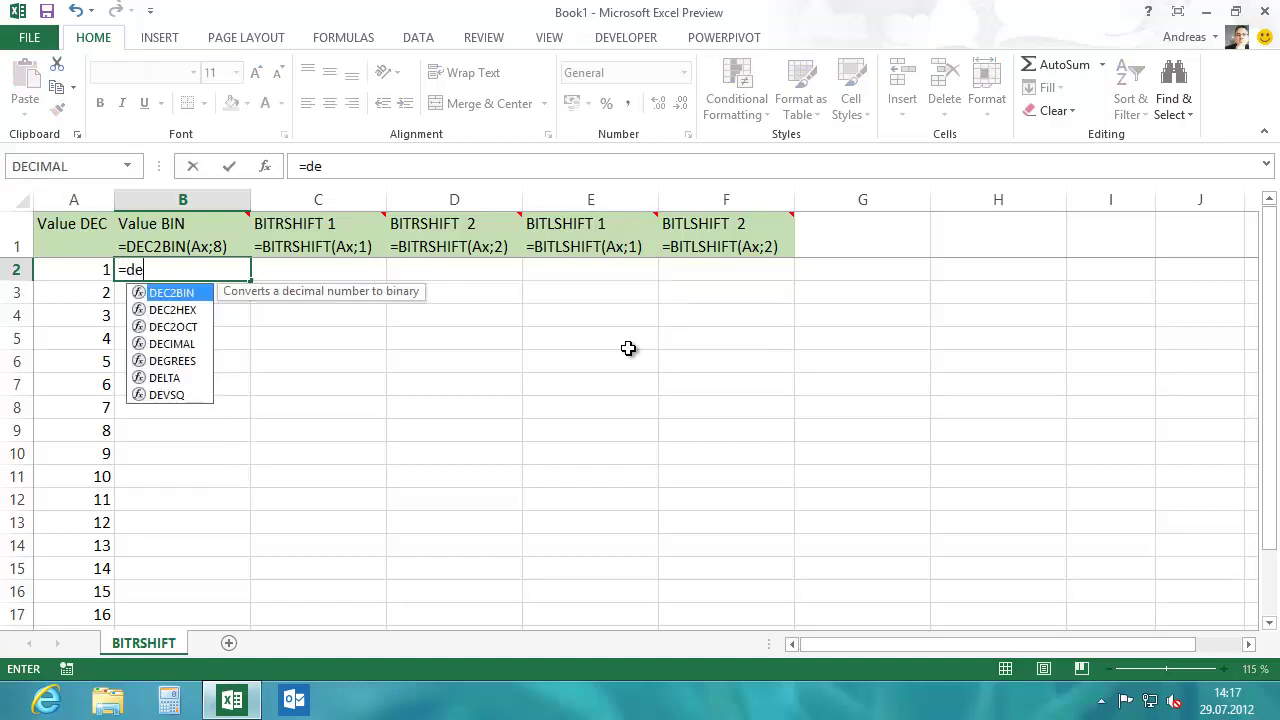
pyautogui.write('c2')
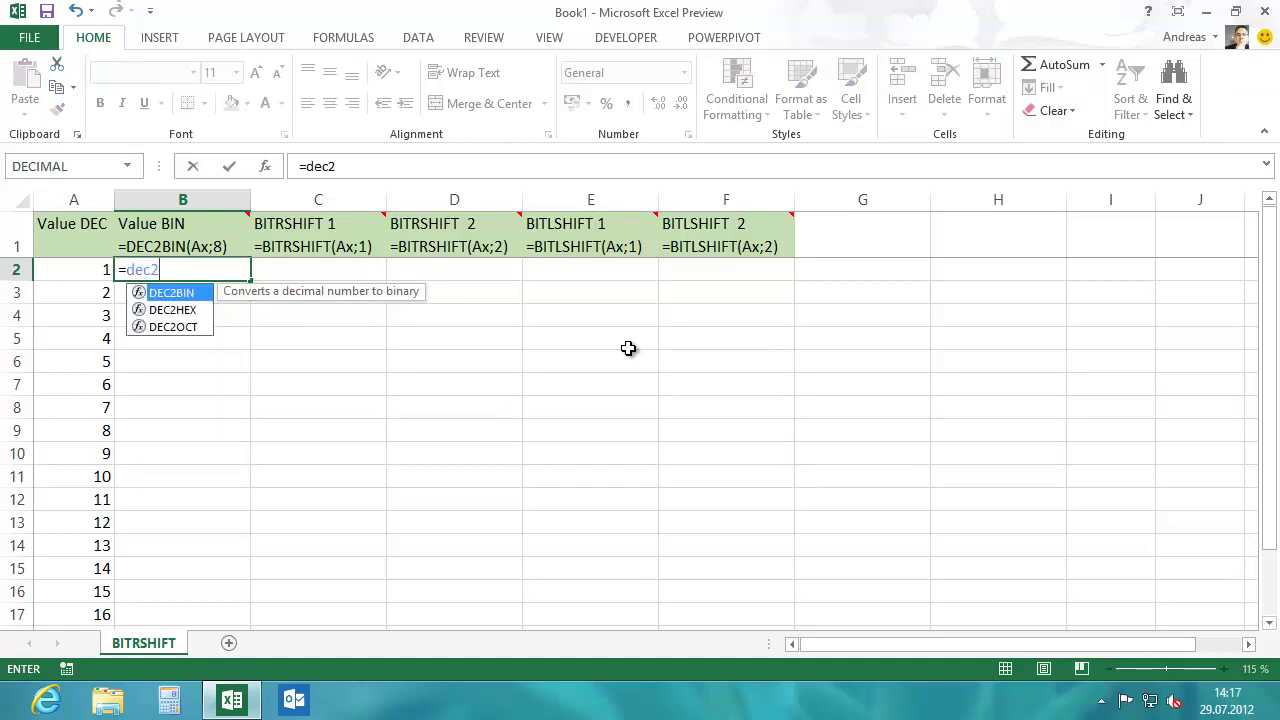
pyautogui.write('bin')
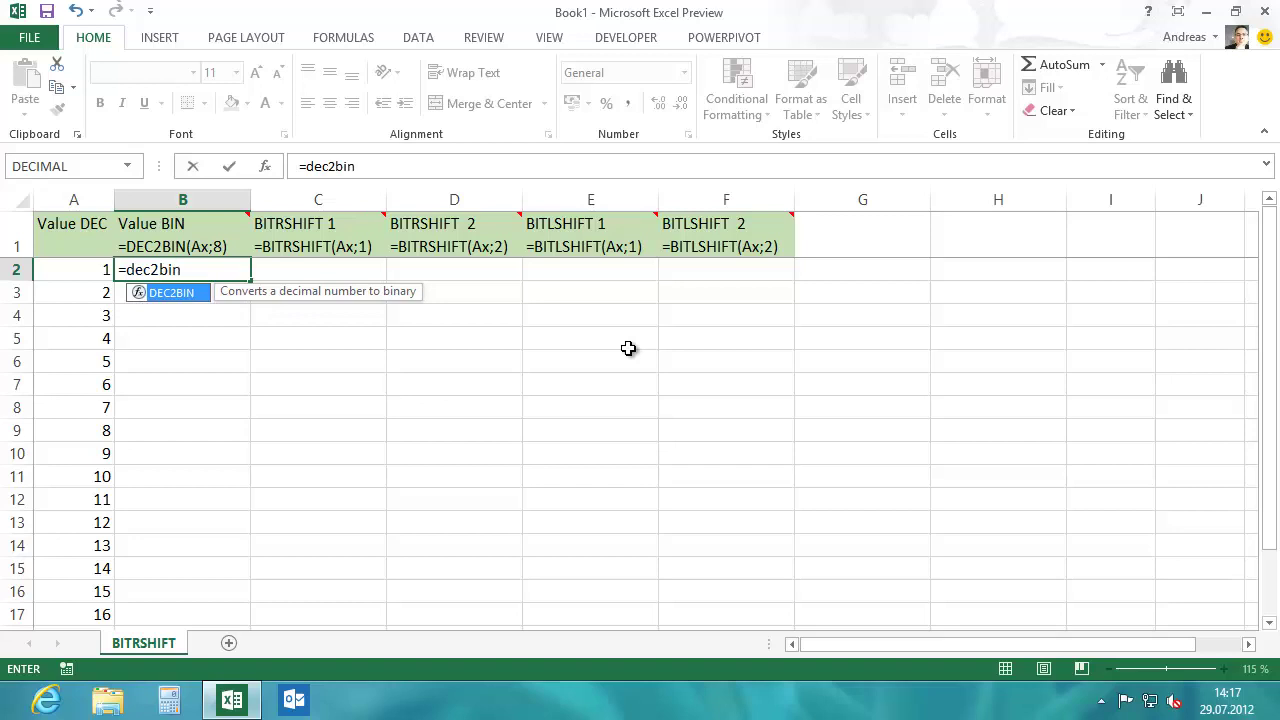
pyautogui.write('(')
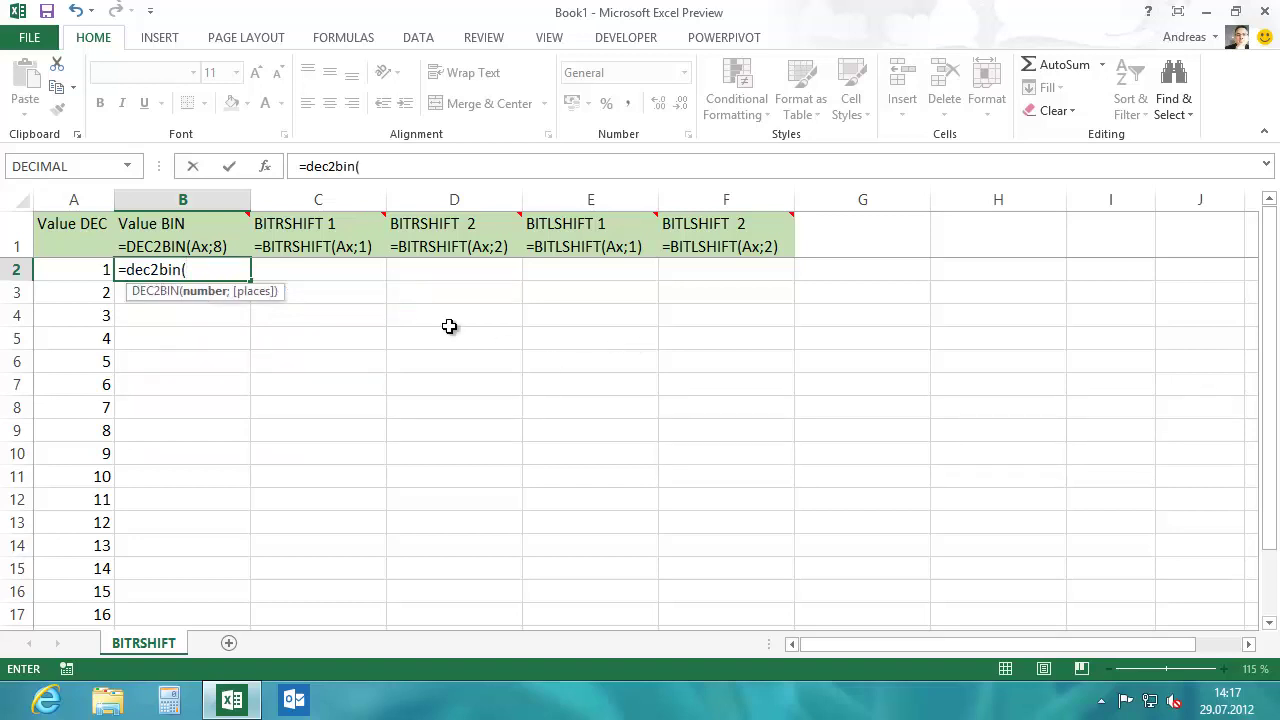
pyautogui.click(76, 269)
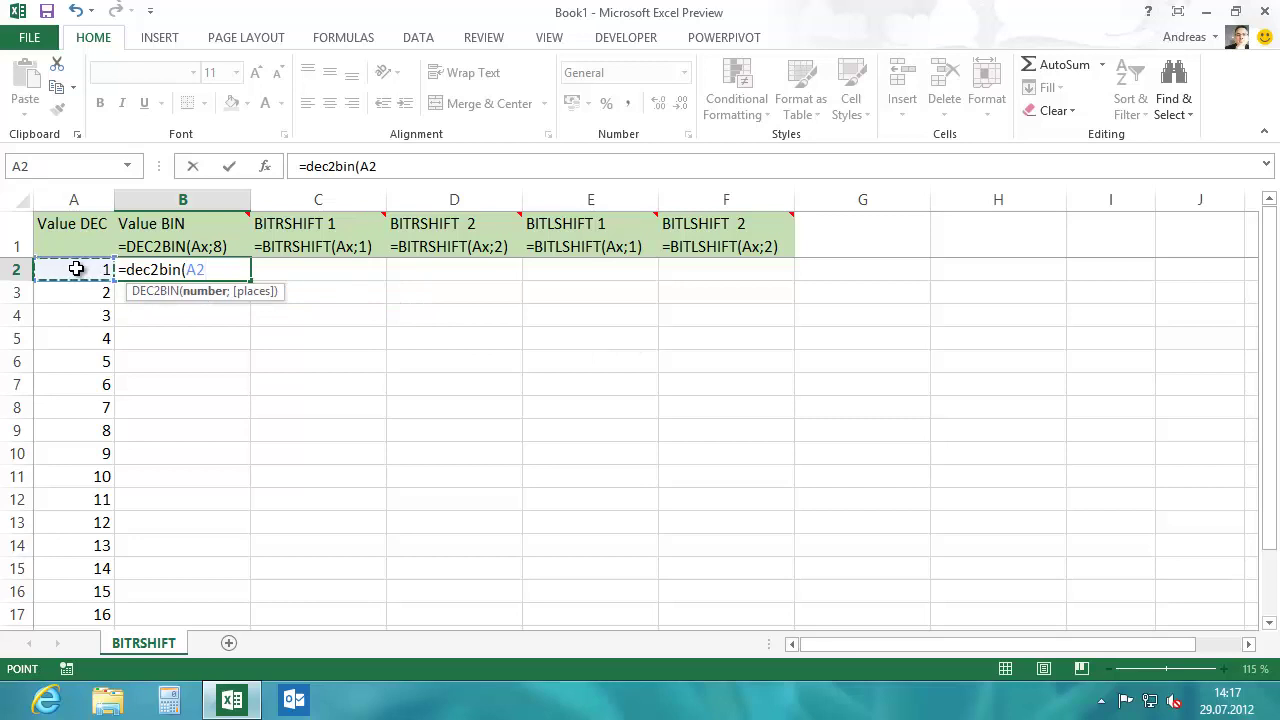
pyautogui.write(';8')
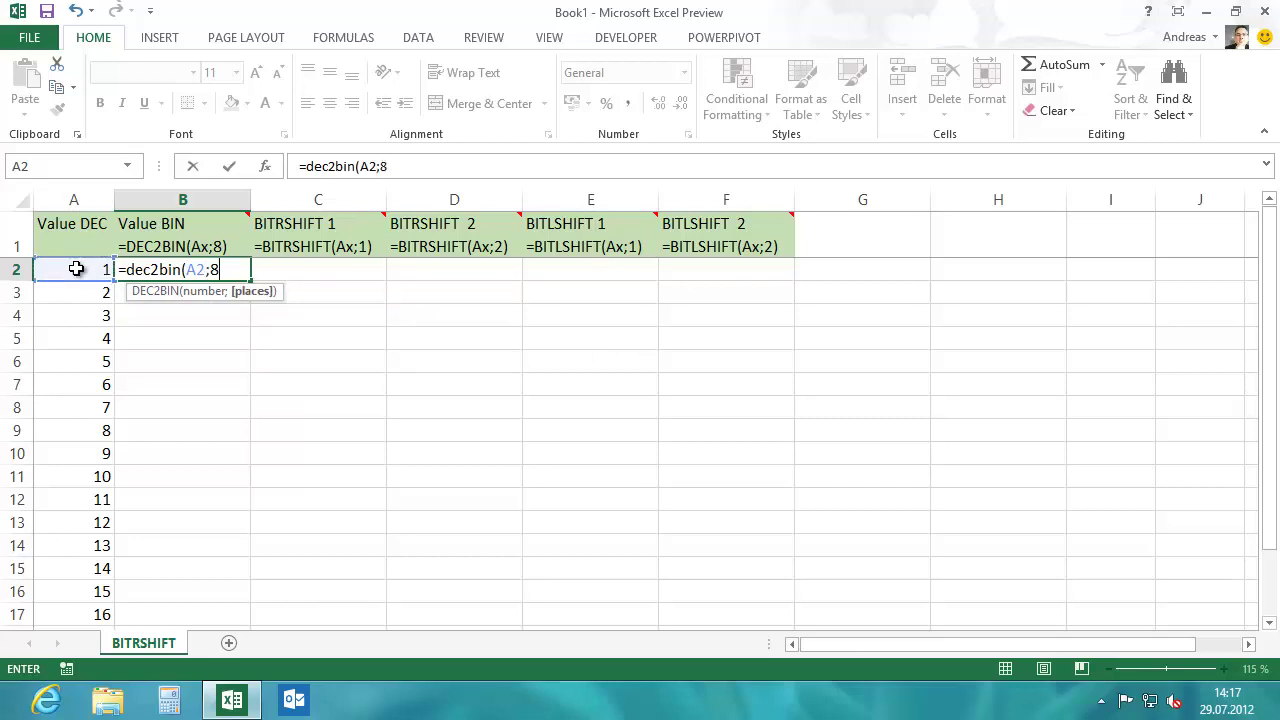
pyautogui.press('Return')
pyautogui.click(178, 269)
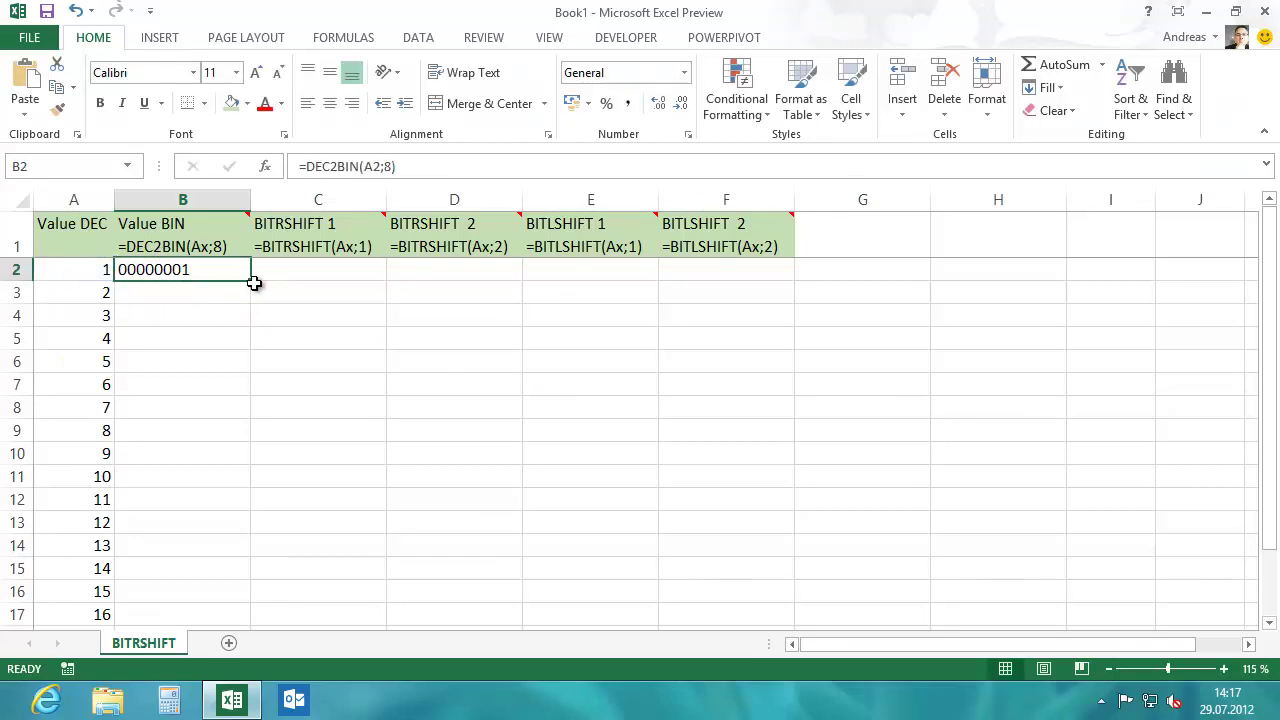
pyautogui.doubleClick(252, 282)
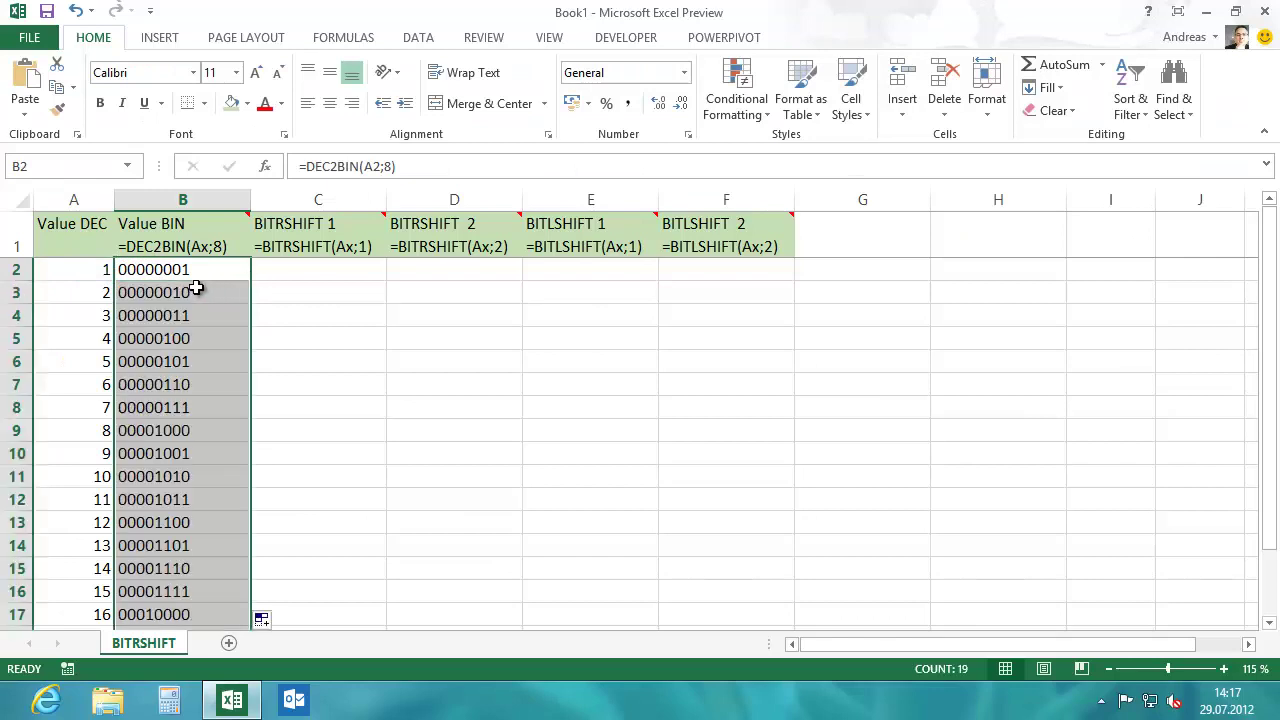
pyautogui.click(179, 314)
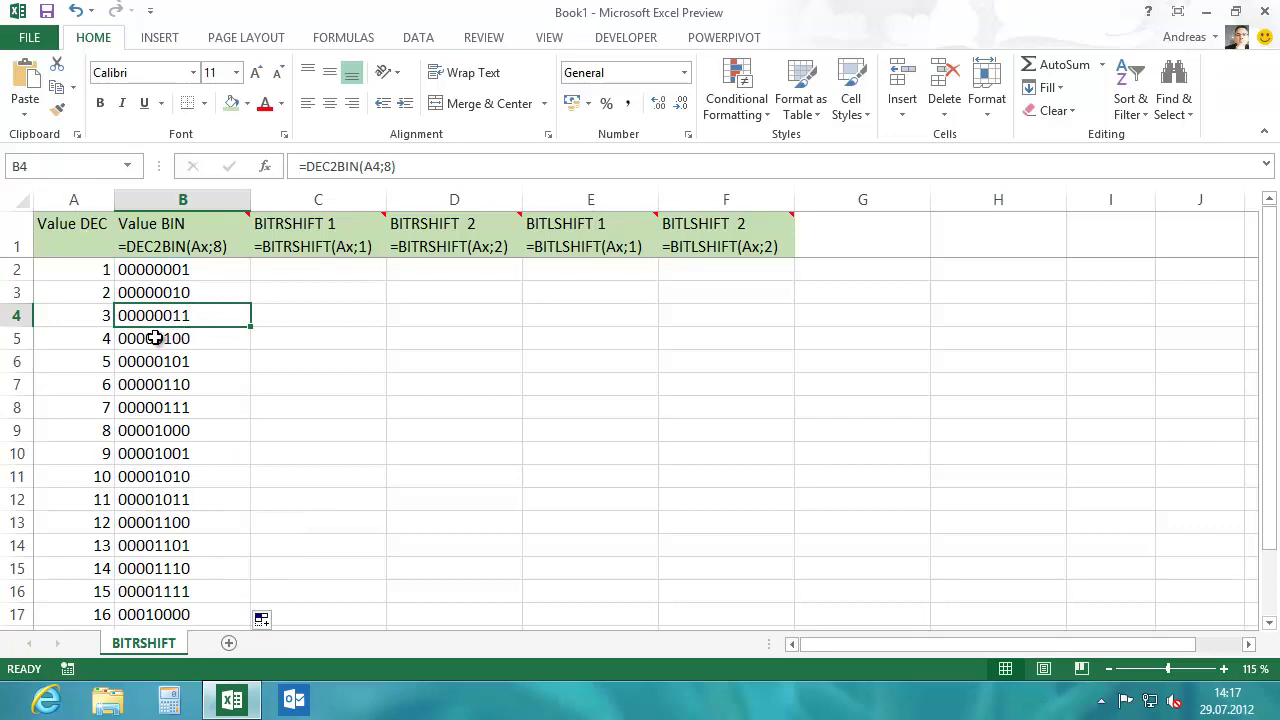
# Enter =BITRSHIFT(A2;1) in C2 and fill it down to C17.
pyautogui.click(312, 267)
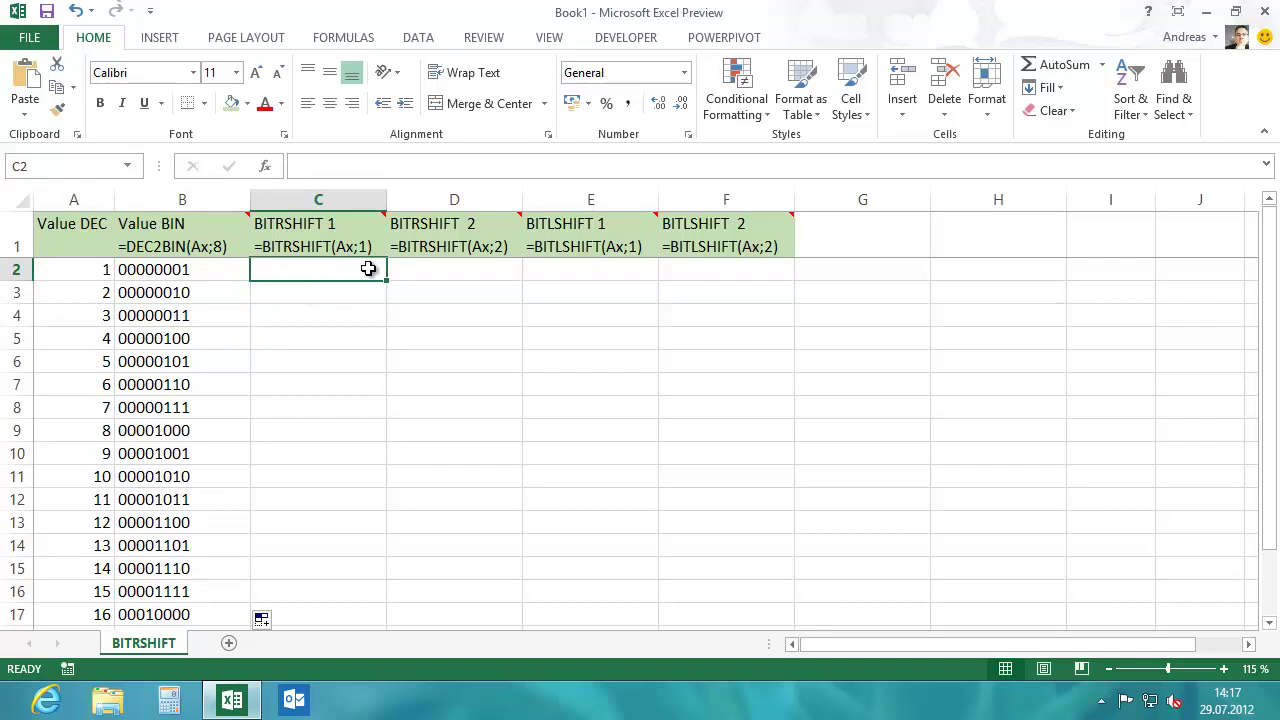
pyautogui.write('=bit')
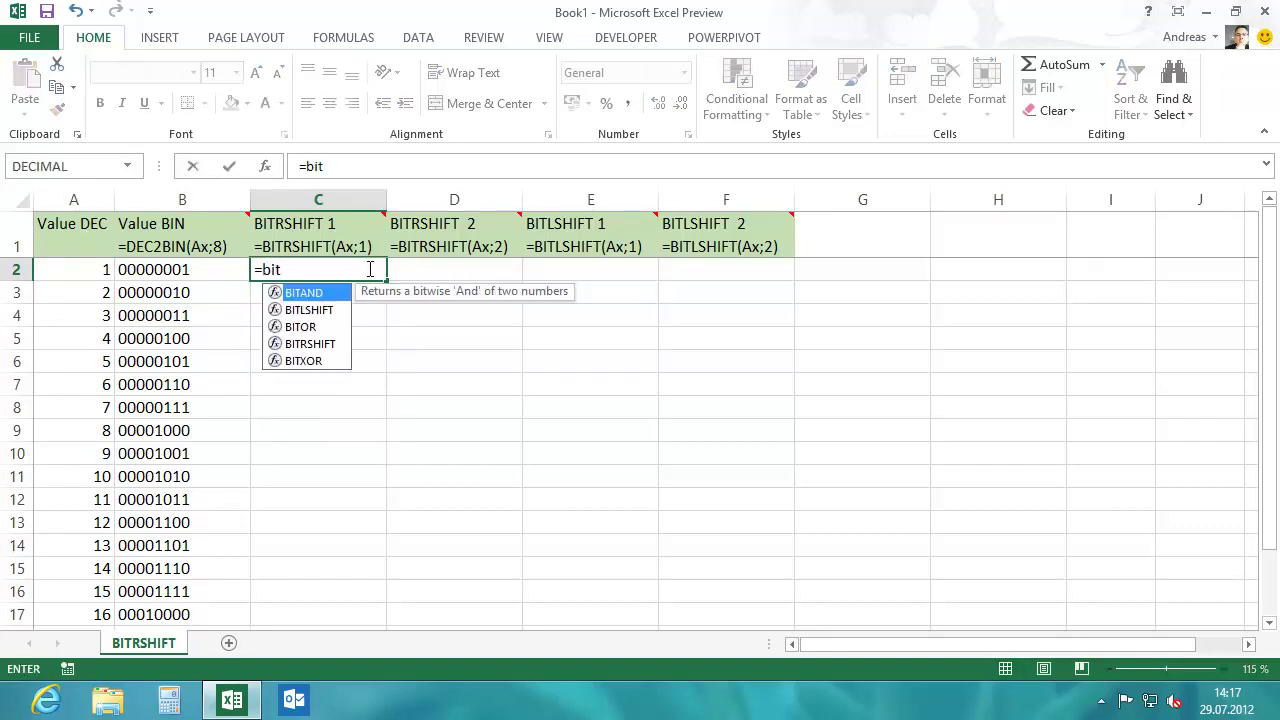
pyautogui.write('r')
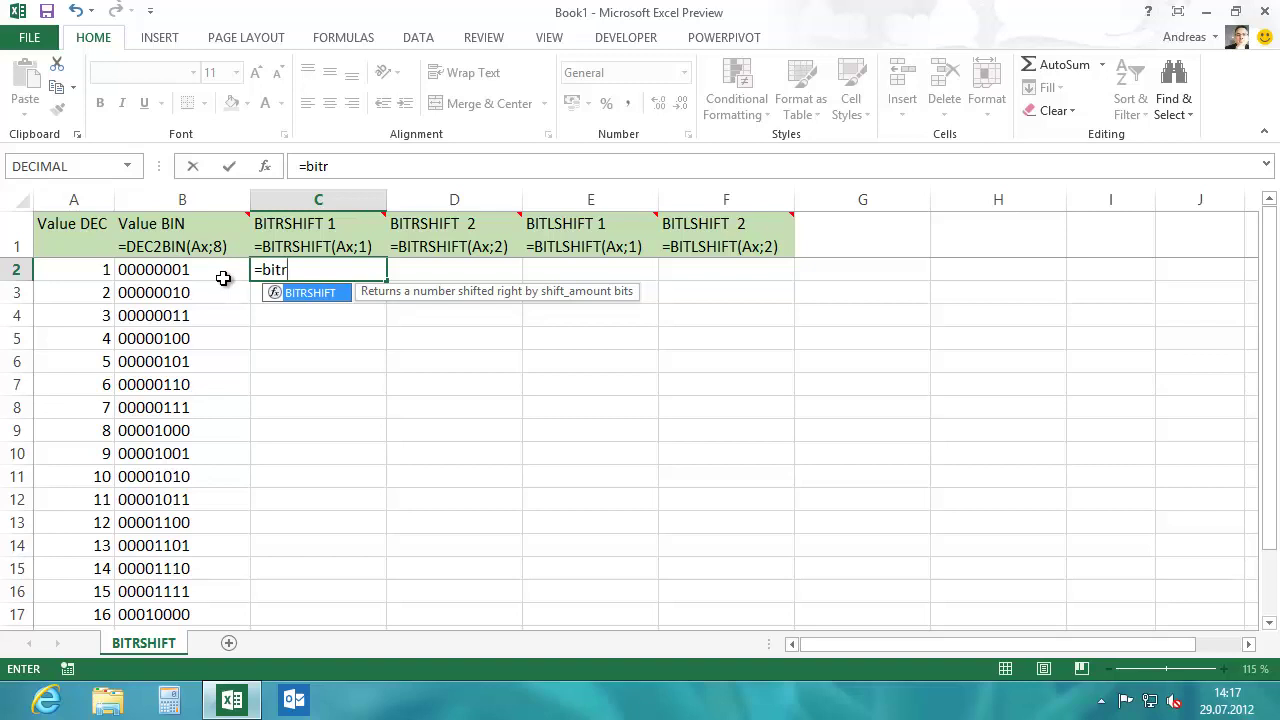
pyautogui.press('Tab')
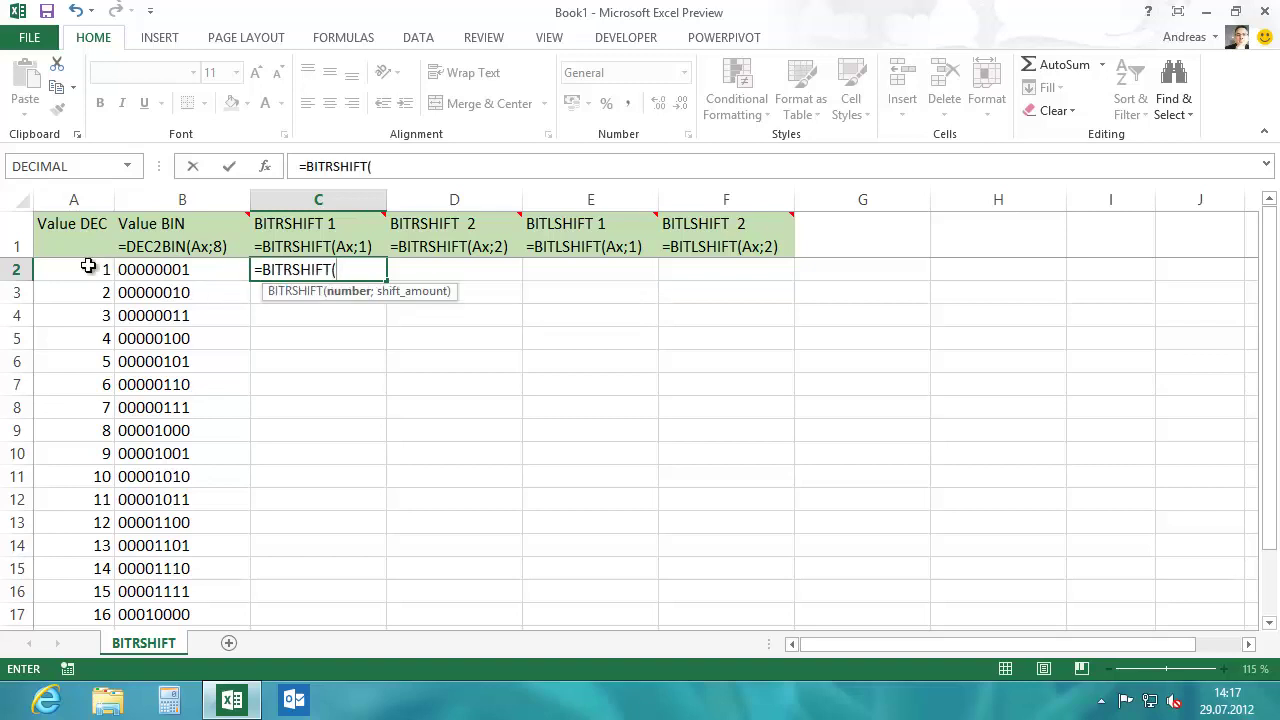
pyautogui.click(71, 269)
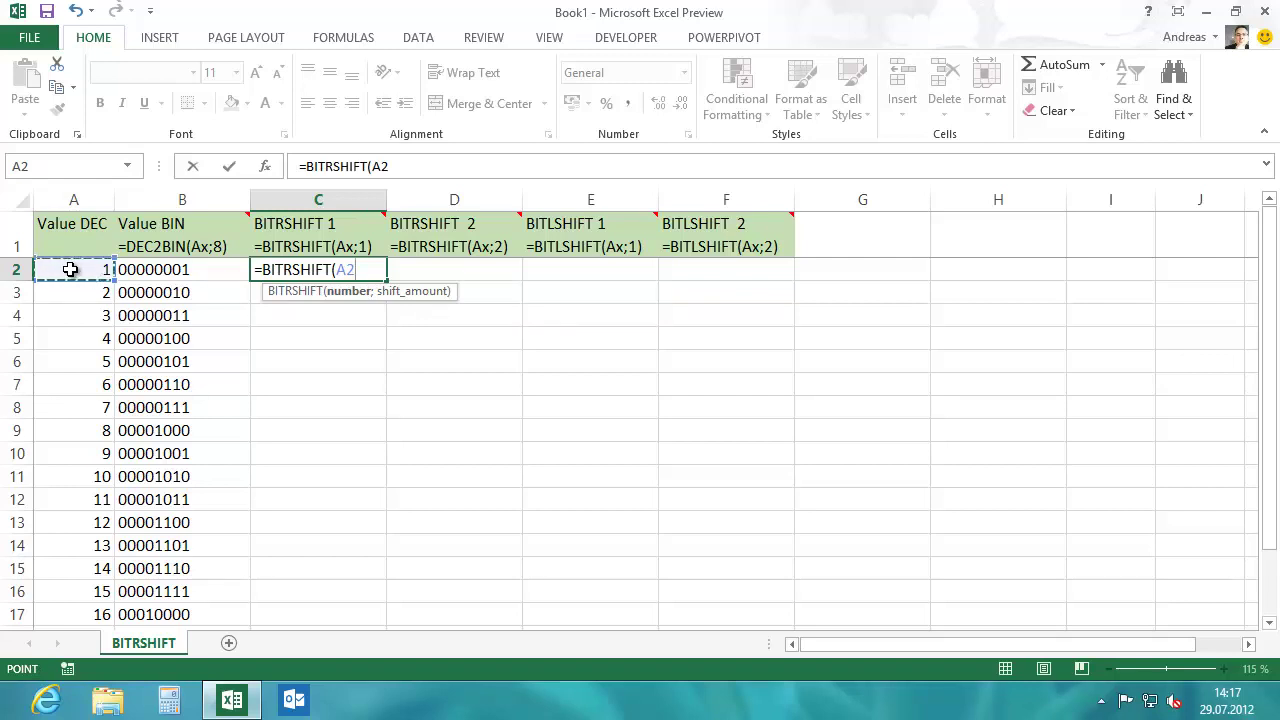
pyautogui.press('F2')
pyautogui.write(';1')
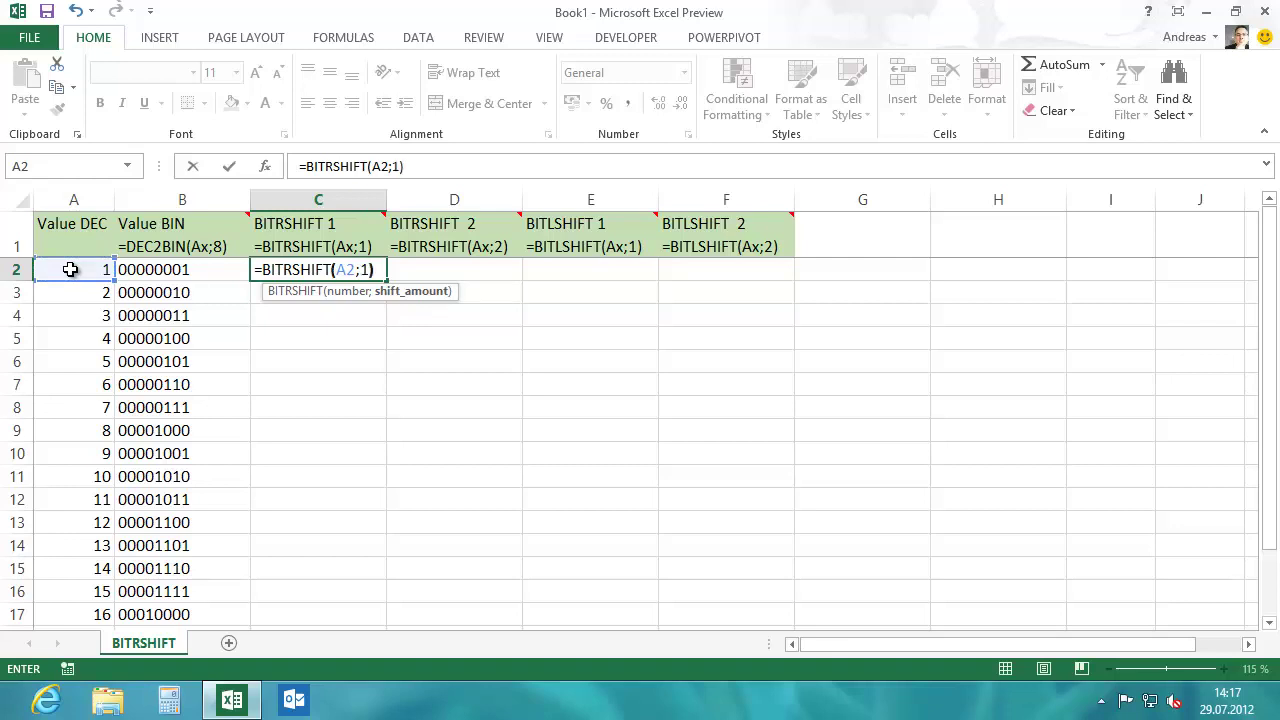
pyautogui.press('Return')
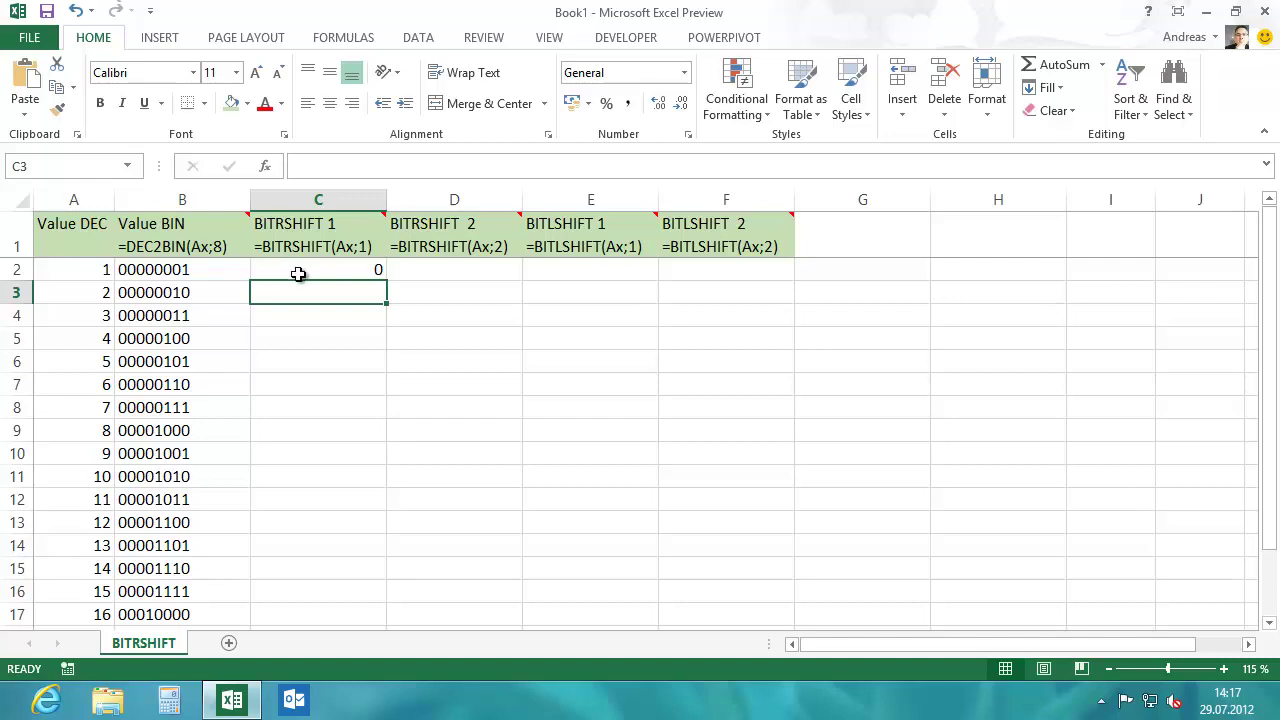
pyautogui.click(298, 274)
pyautogui.doubleClick(385, 281)
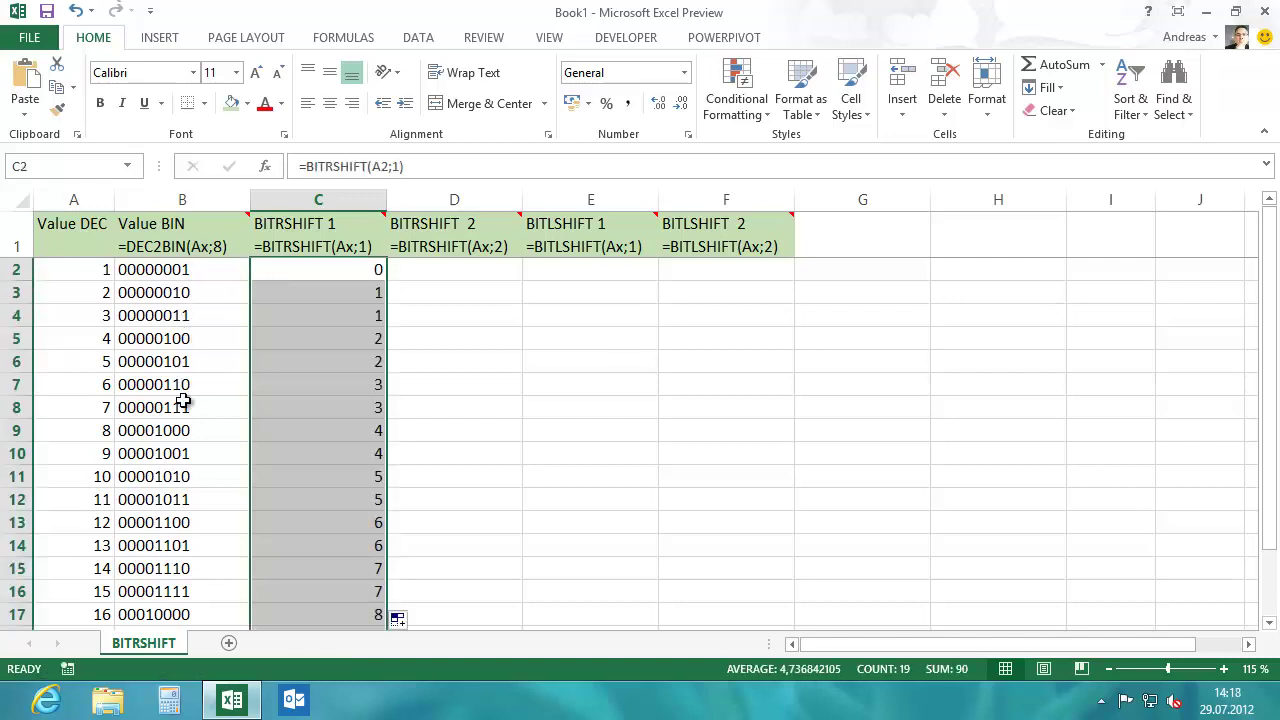
pyautogui.click(183, 292)
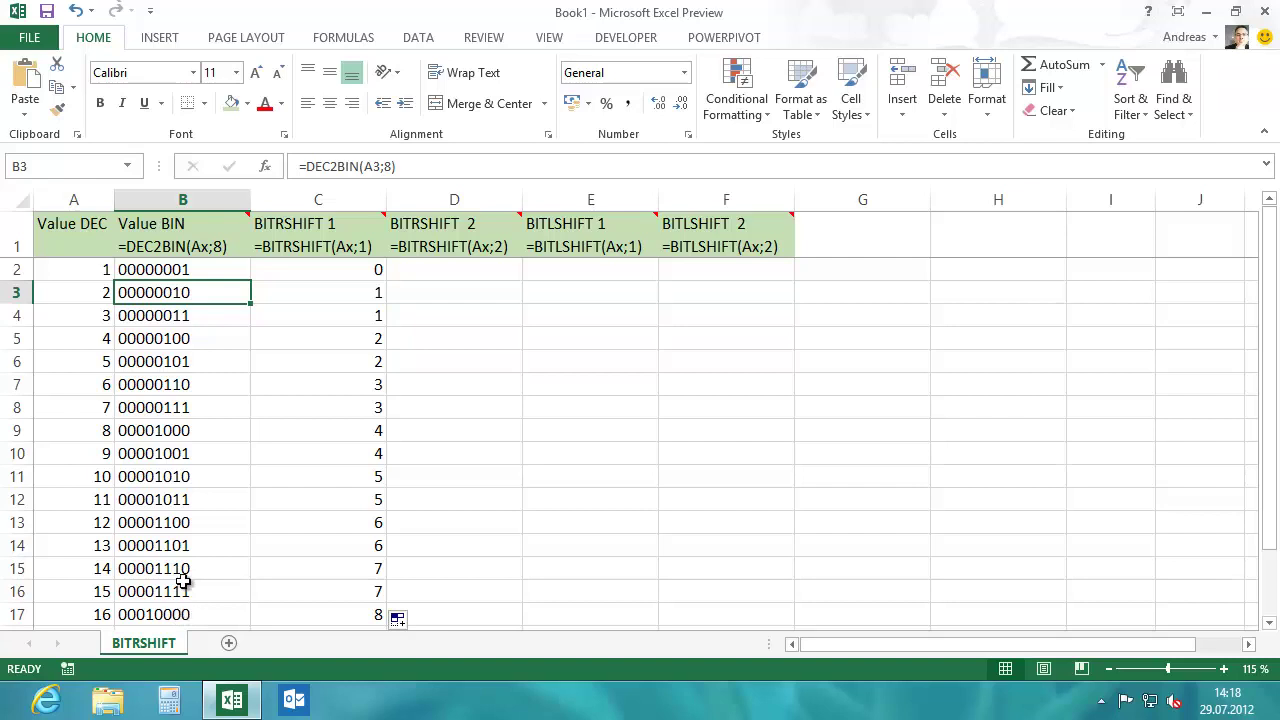
pyautogui.click(182, 438)
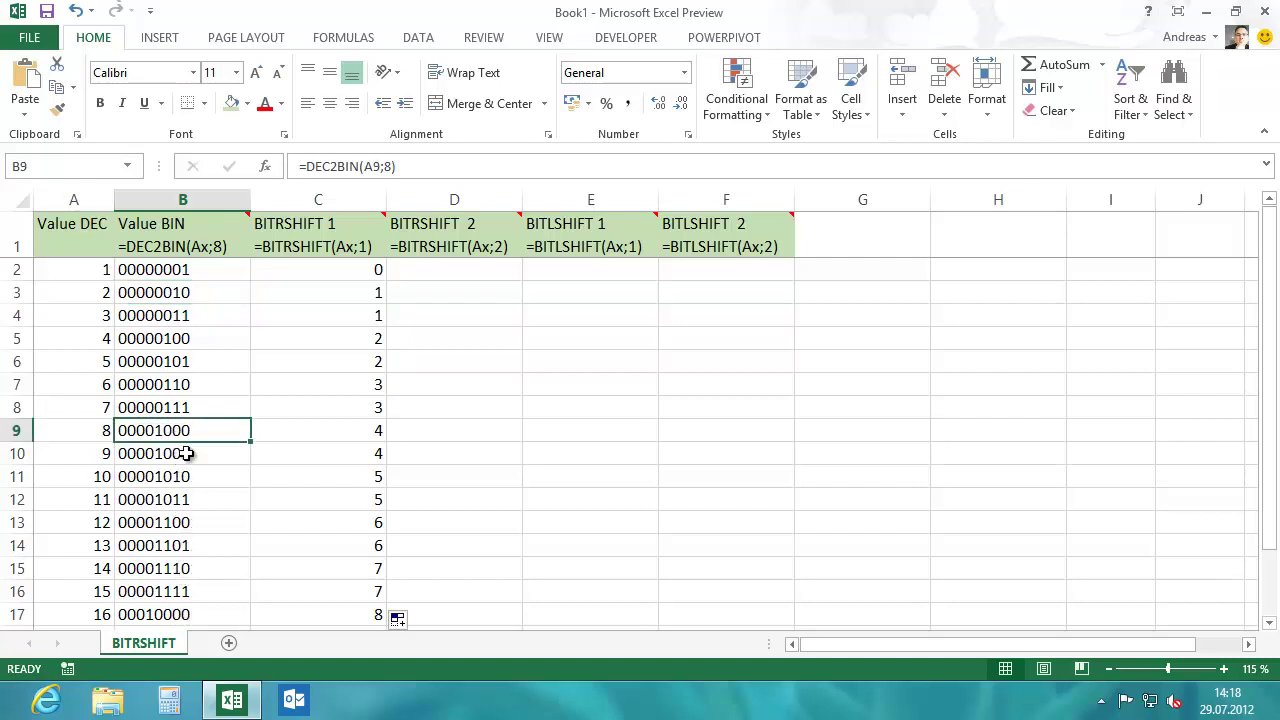
pyautogui.click(316, 614)
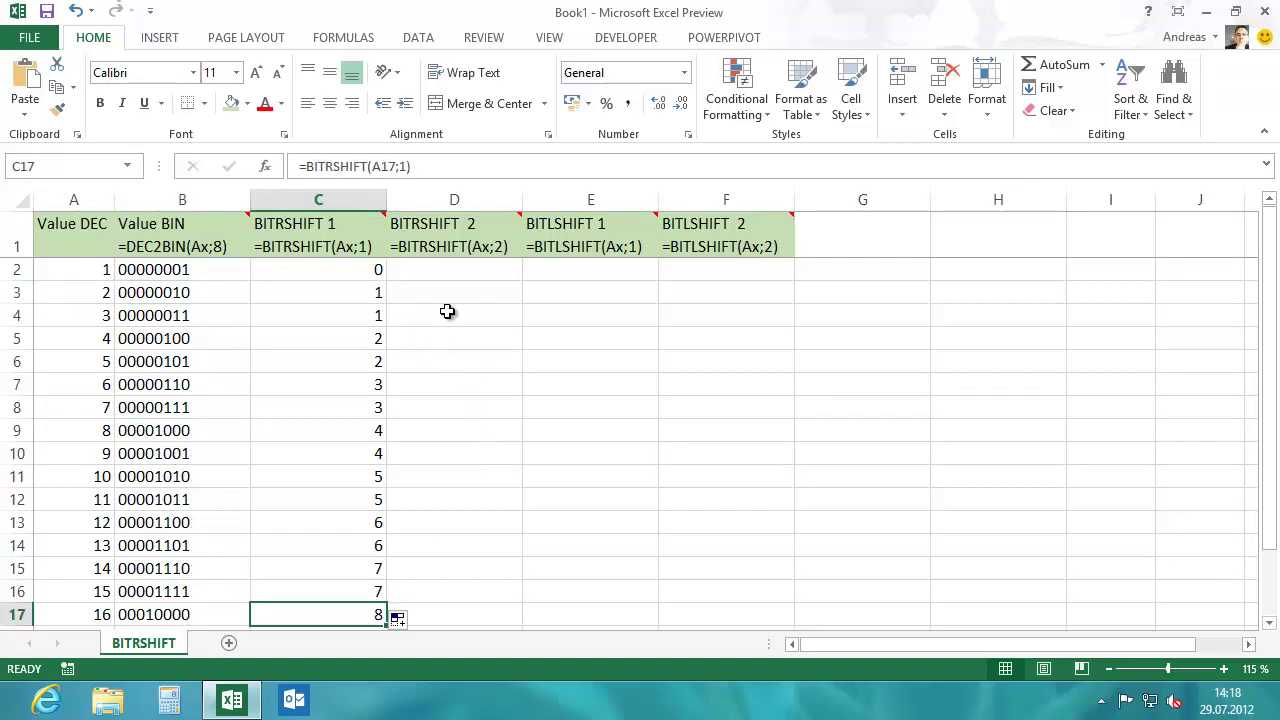
pyautogui.click(495, 264)
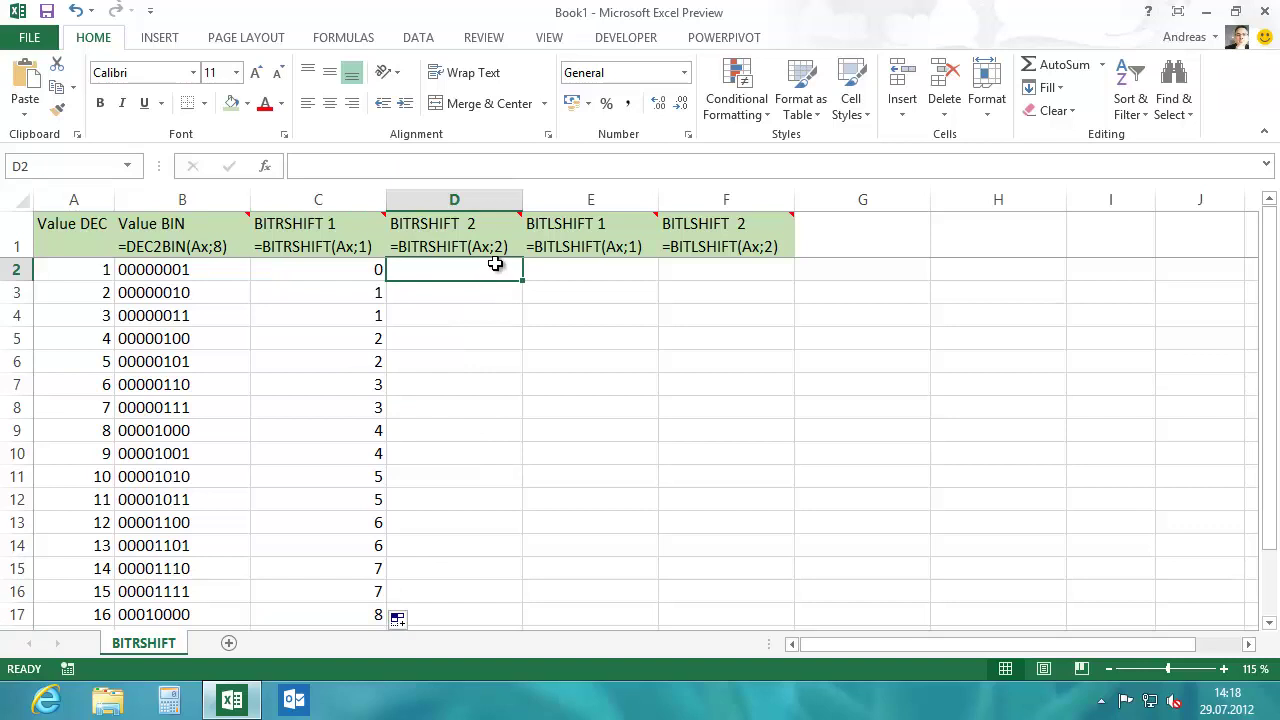
# Enter =BITRSHIFT(A2;2) in D2 and fill it down to D17.
pyautogui.write('=b')
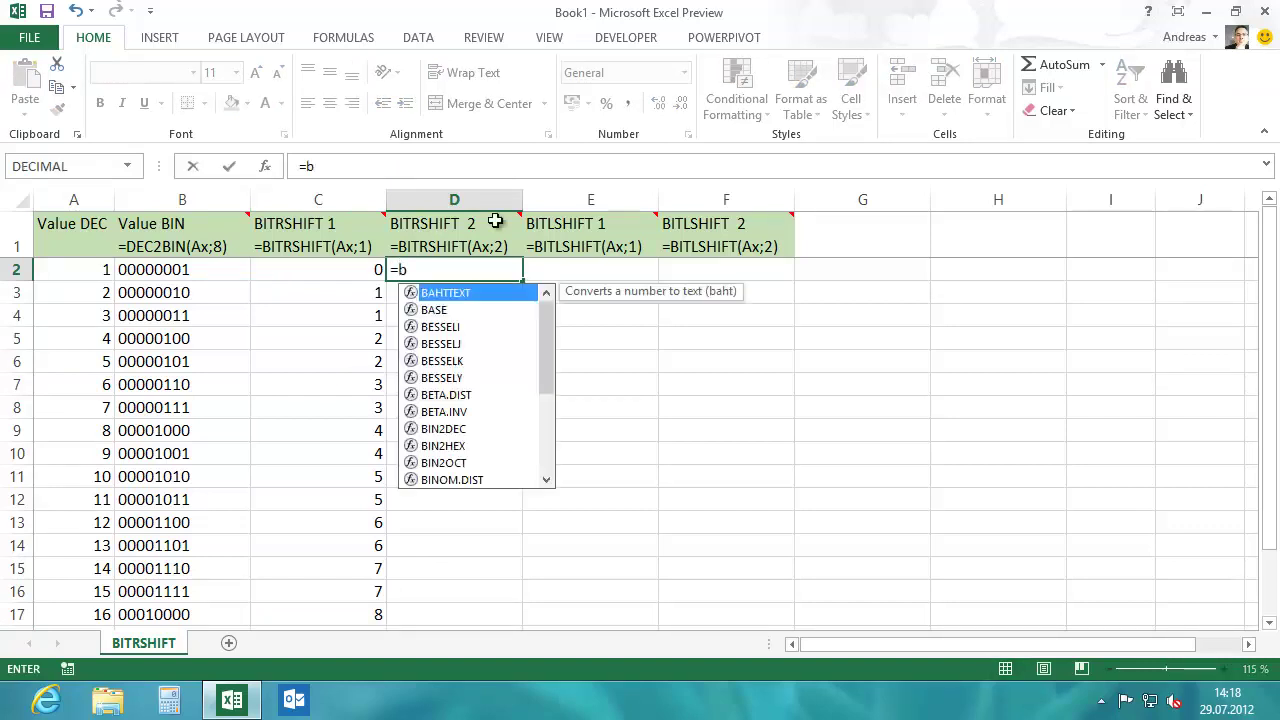
pyautogui.write('itr')
pyautogui.press('Tab')
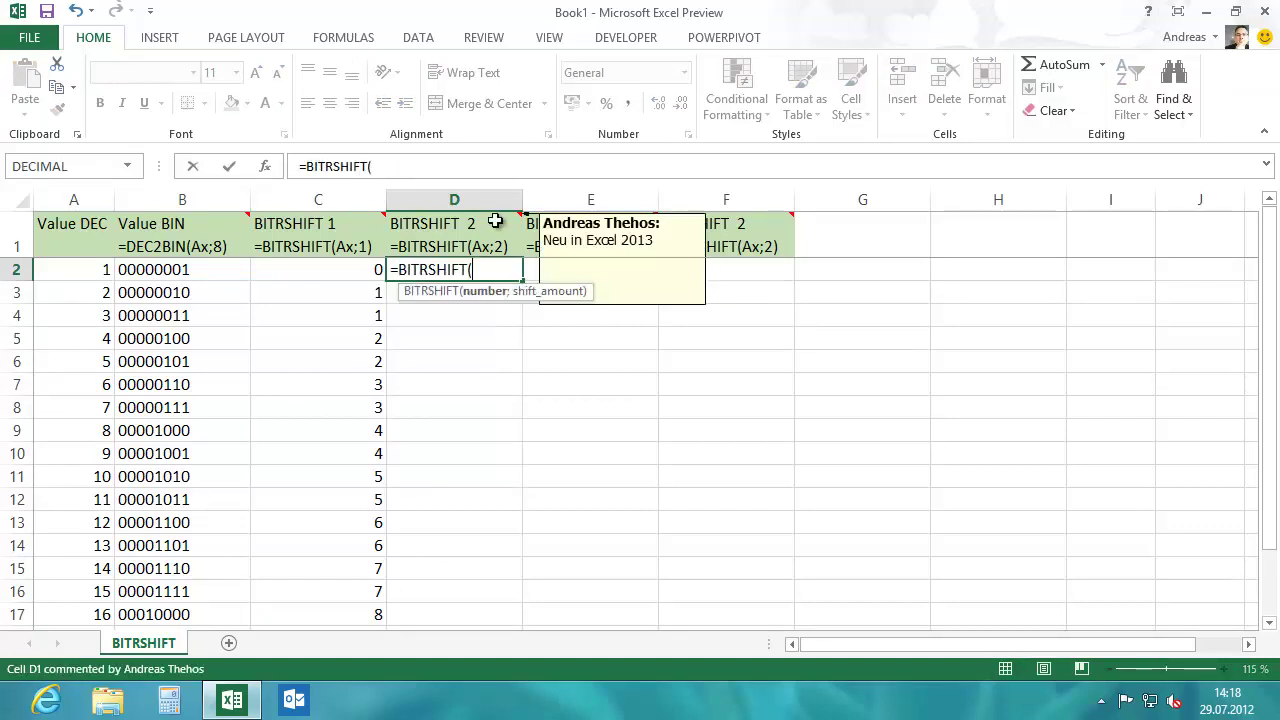
pyautogui.click(73, 271)
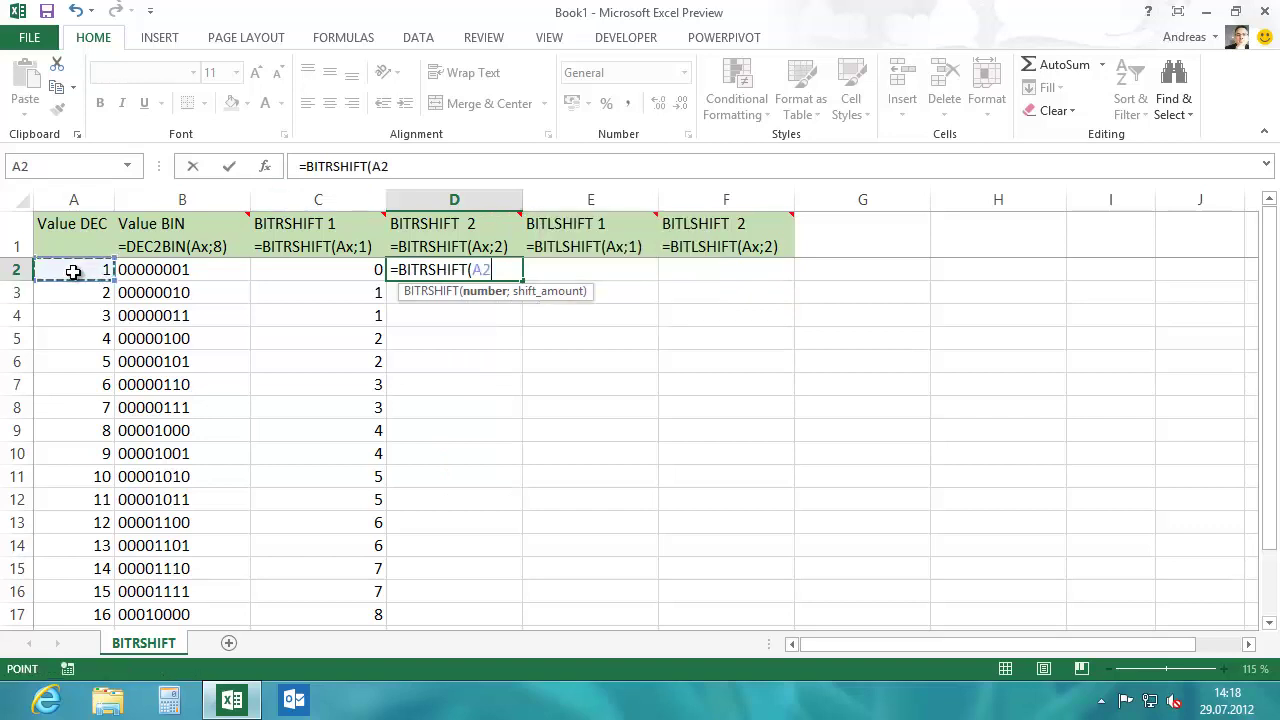
pyautogui.write(';2')
pyautogui.press('Return')
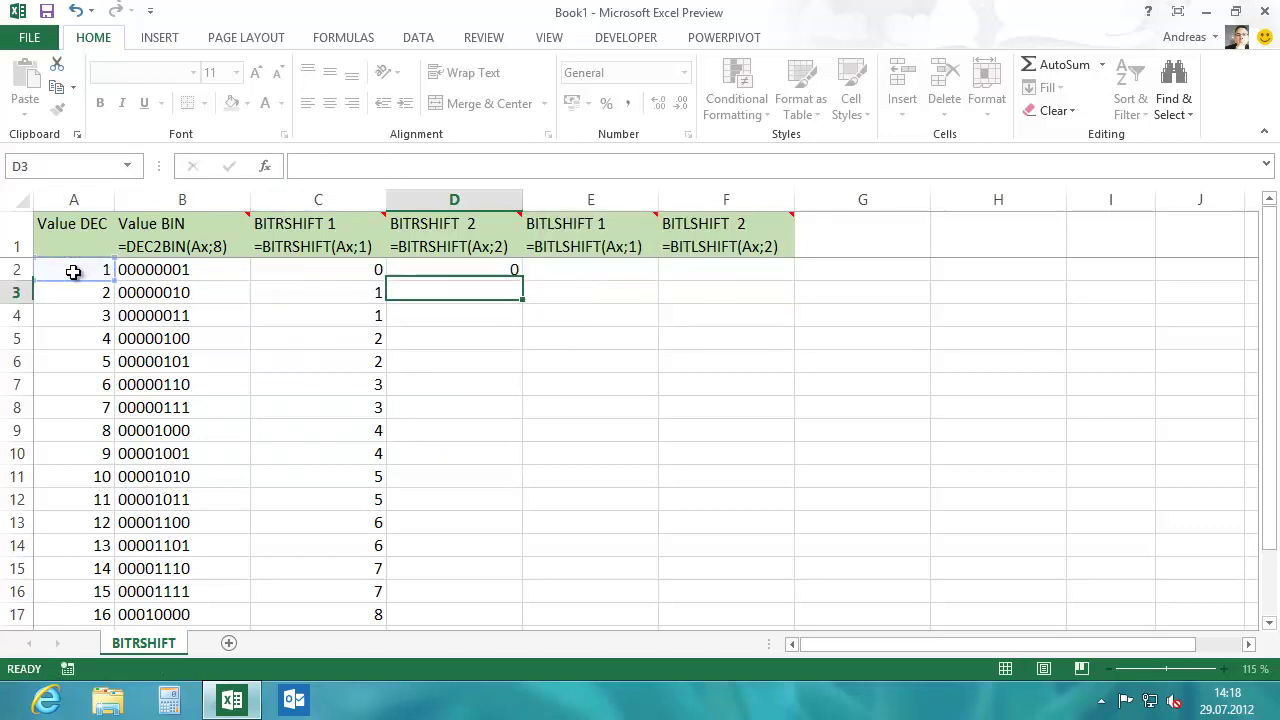
pyautogui.click(520, 276)
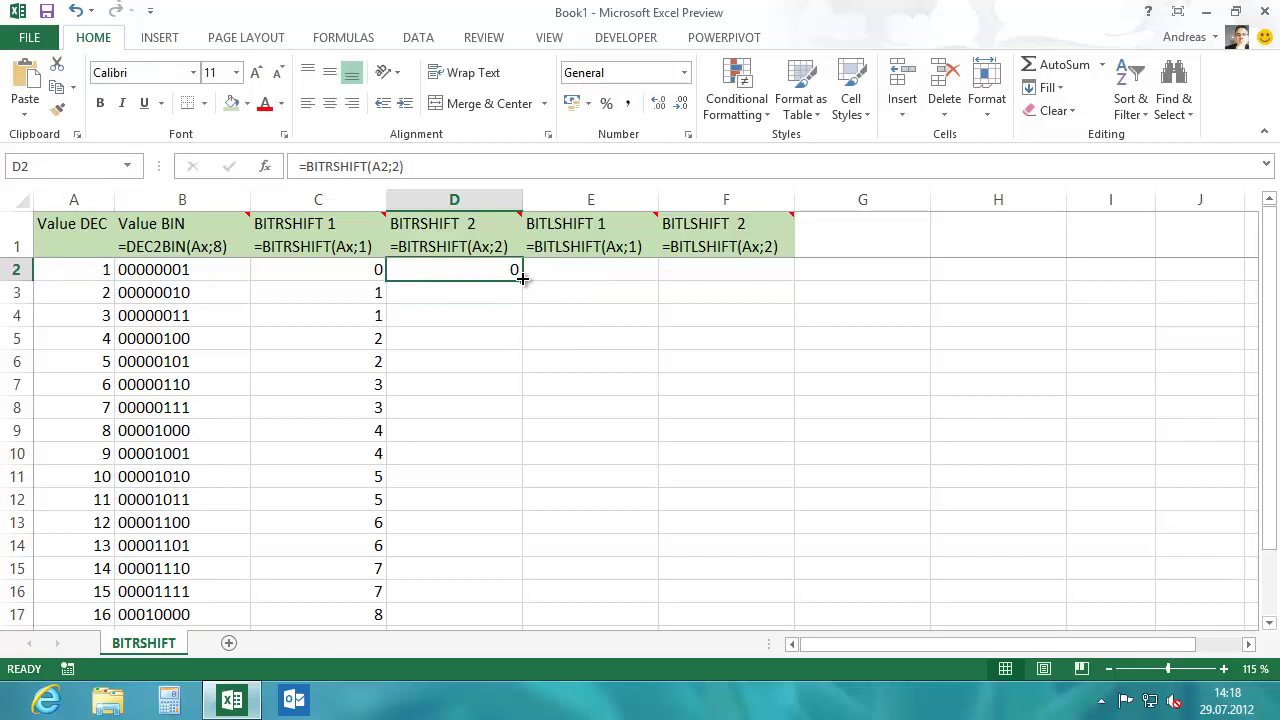
pyautogui.doubleClick(522, 278)
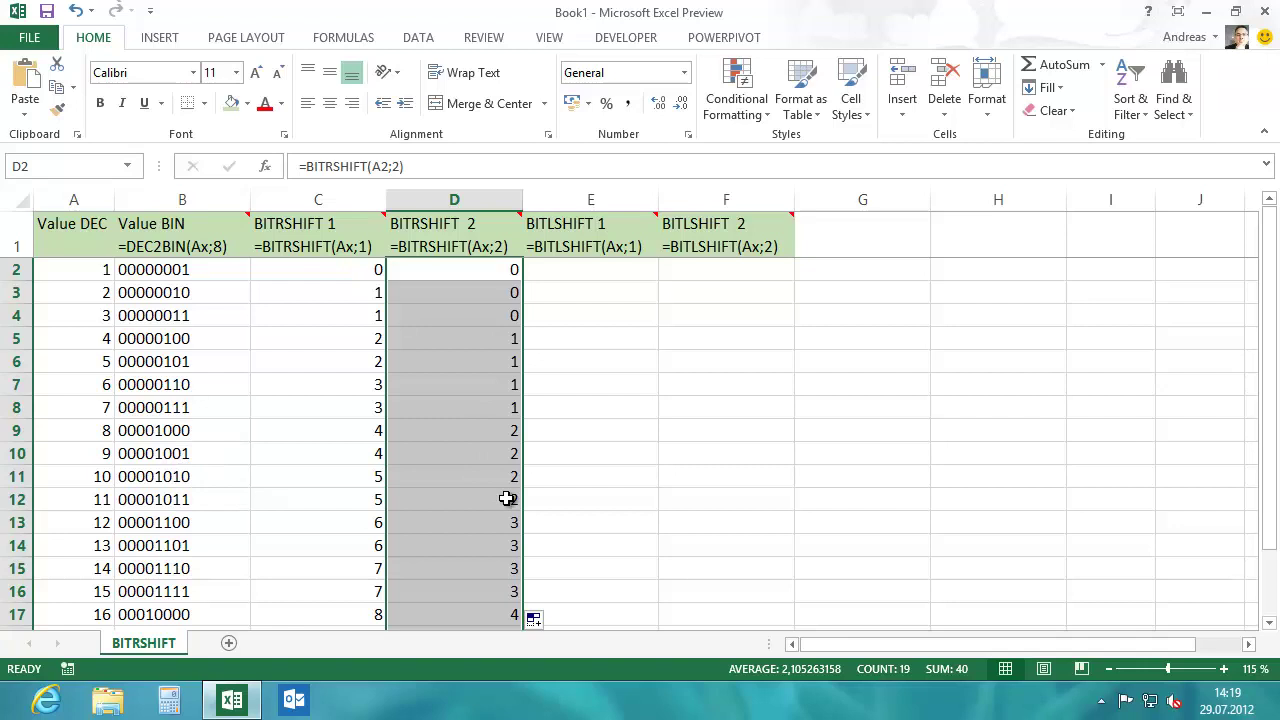
pyautogui.click(497, 612)
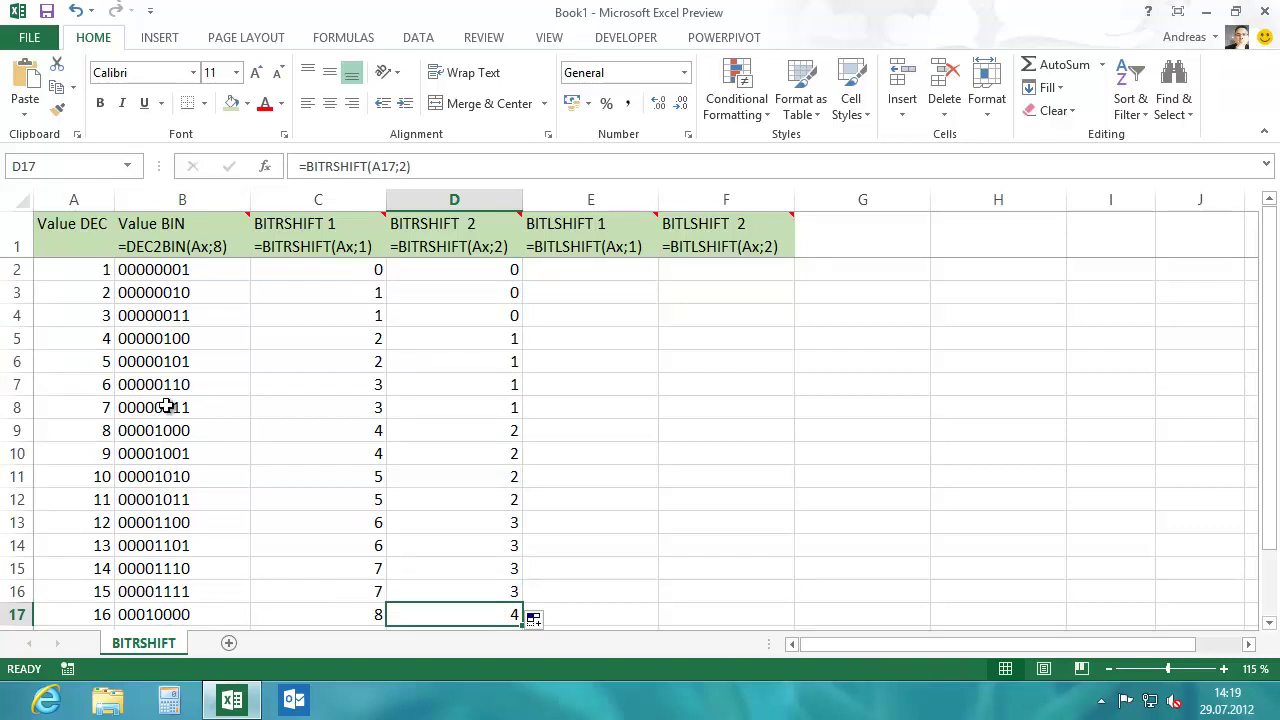
pyautogui.click(162, 339)
# Enter =BITLSHIFT(A2;1) in E2 and fill it down to E17, giving 2 through 32.
pyautogui.click(467, 608)
pyautogui.click(573, 272)
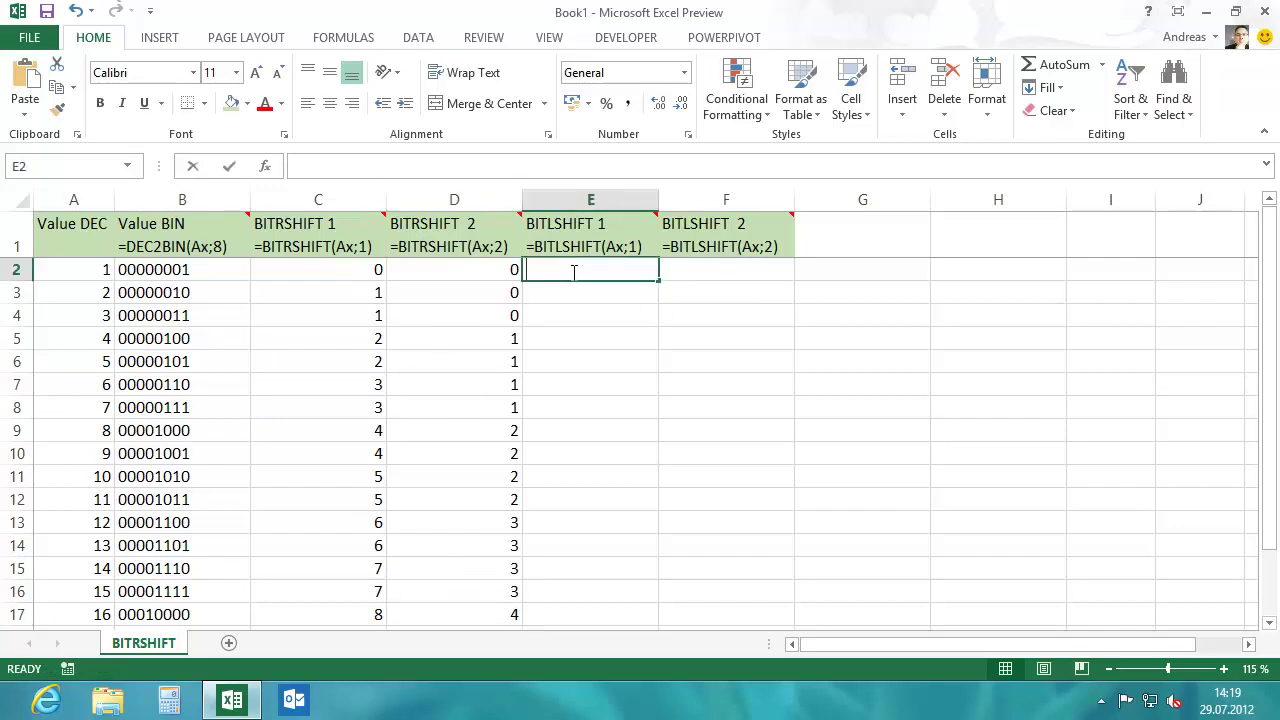
pyautogui.write('=')
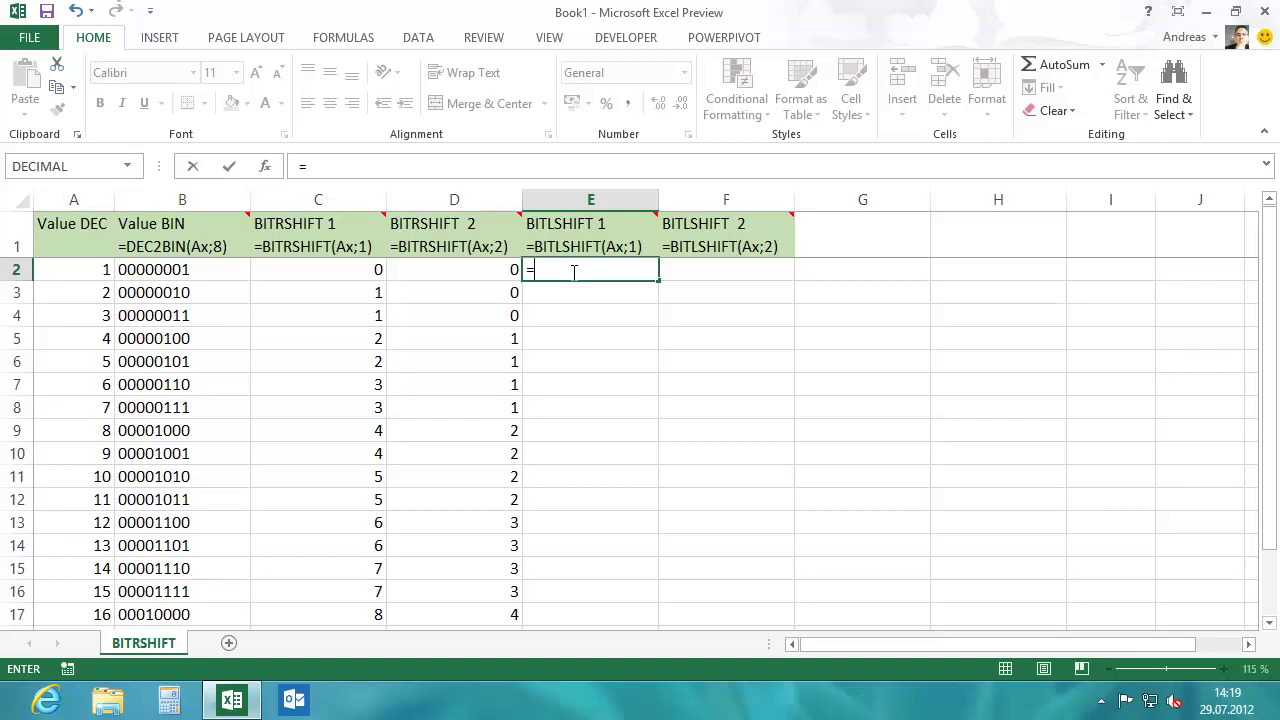
pyautogui.write('bit')
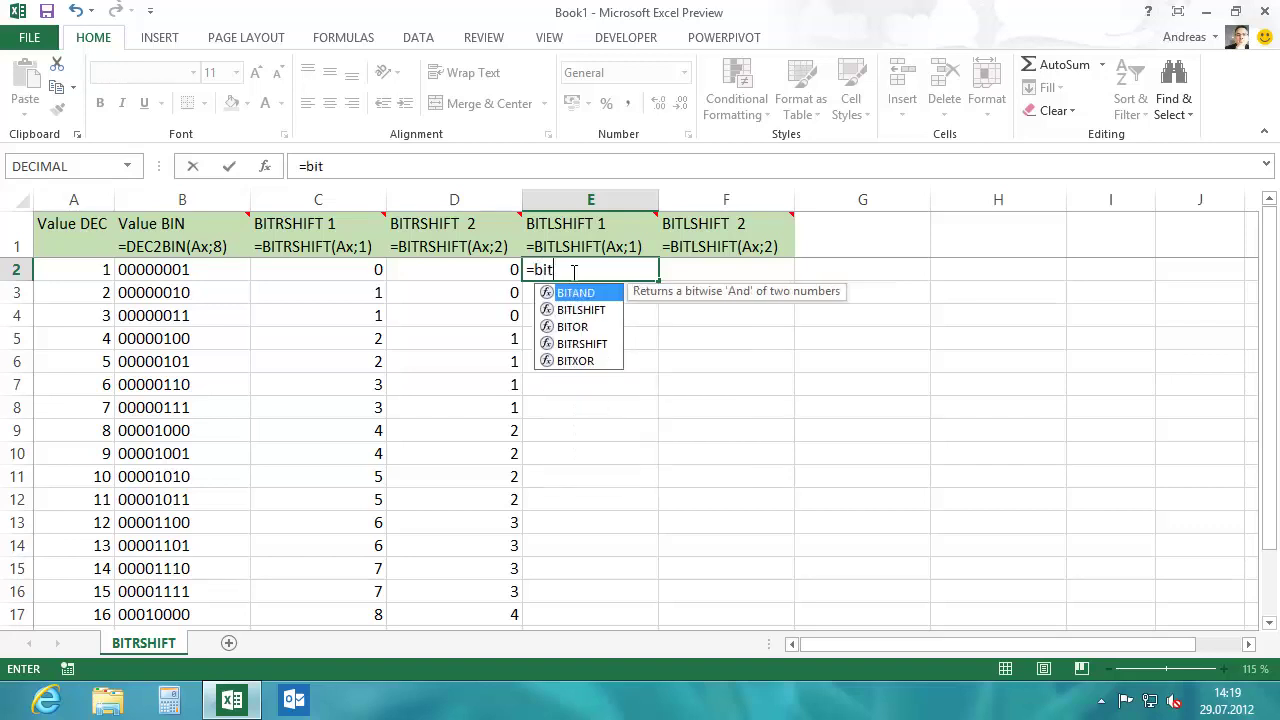
pyautogui.write('l')
pyautogui.press('Tab')
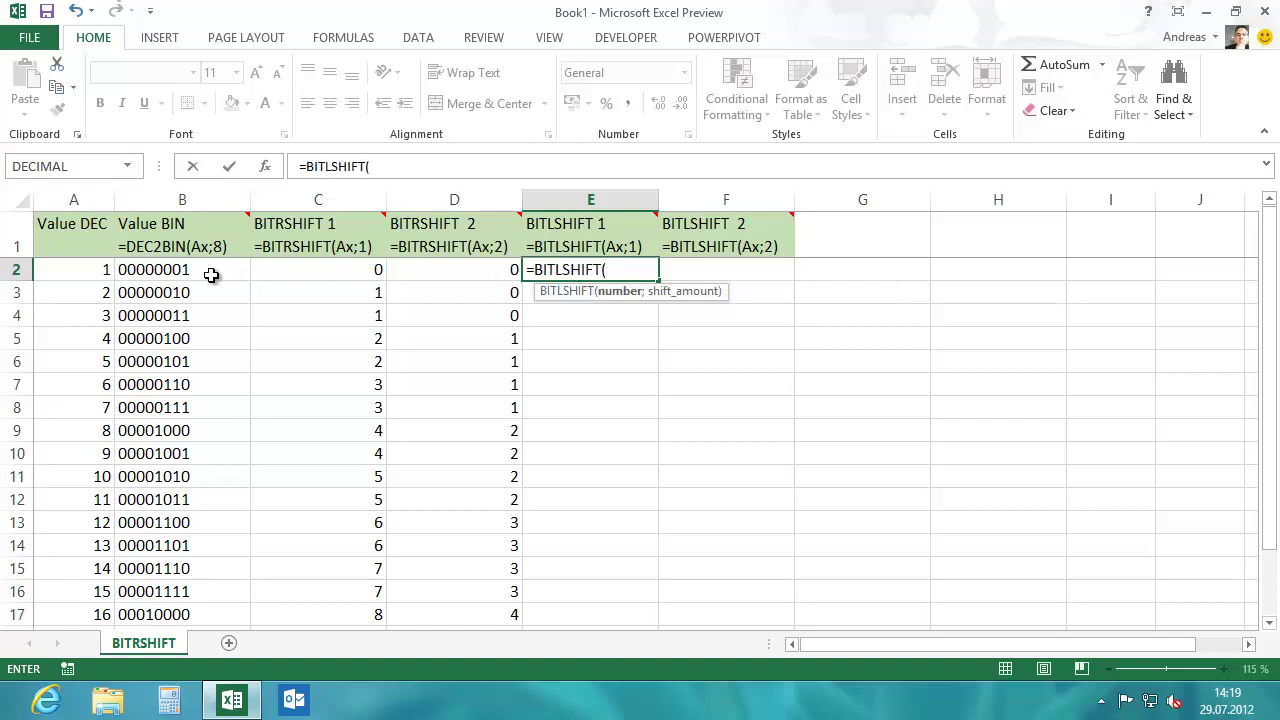
pyautogui.click(87, 270)
pyautogui.write(';1')
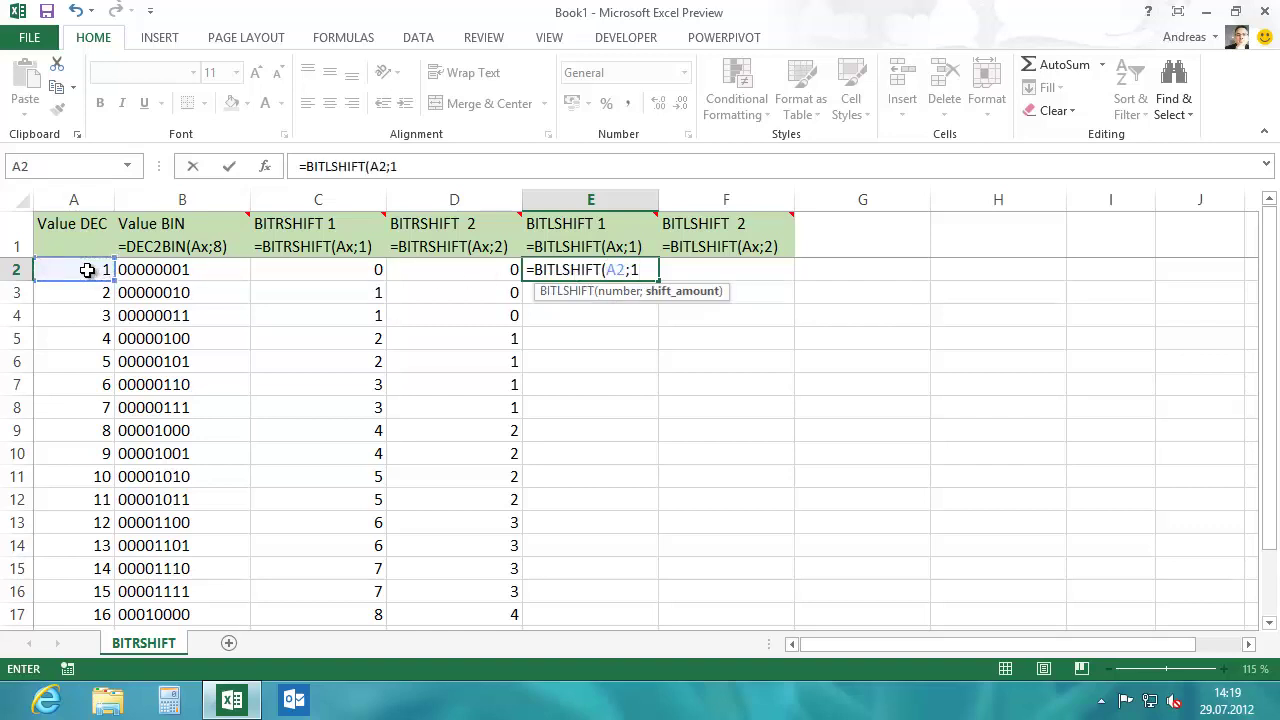
pyautogui.write(')')
pyautogui.press('Return')
pyautogui.click(630, 270)
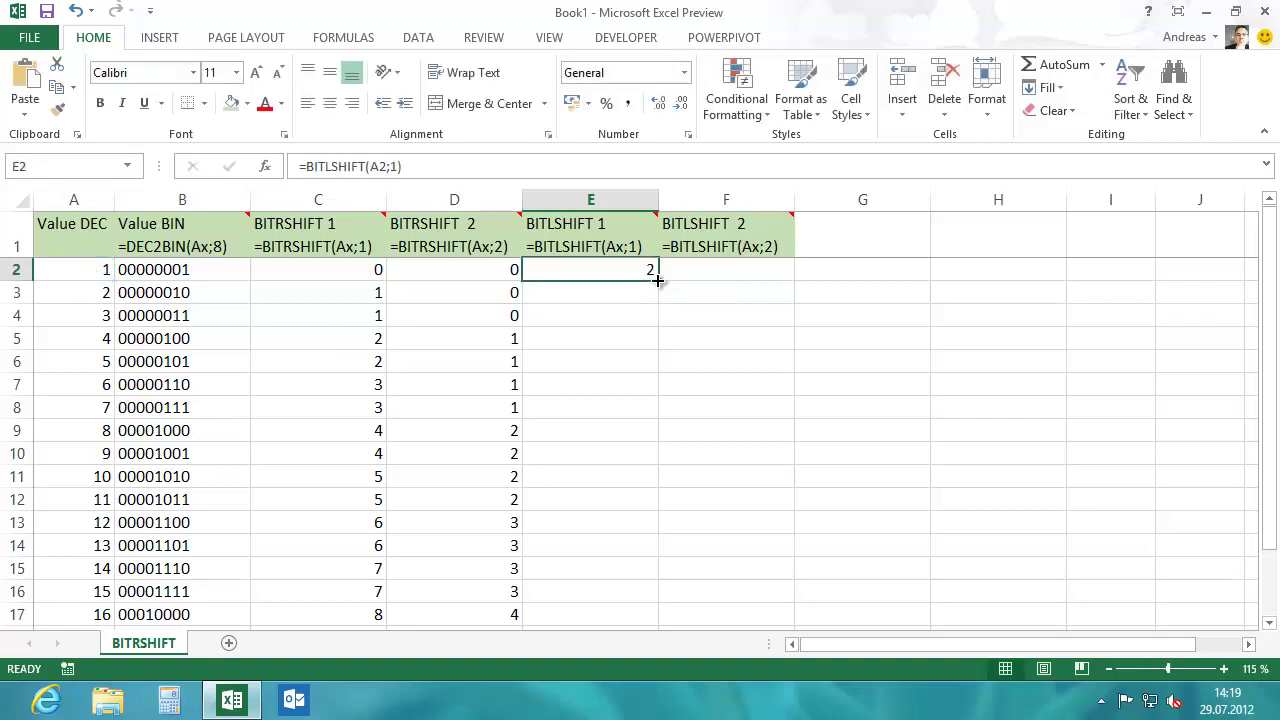
pyautogui.doubleClick(663, 284)
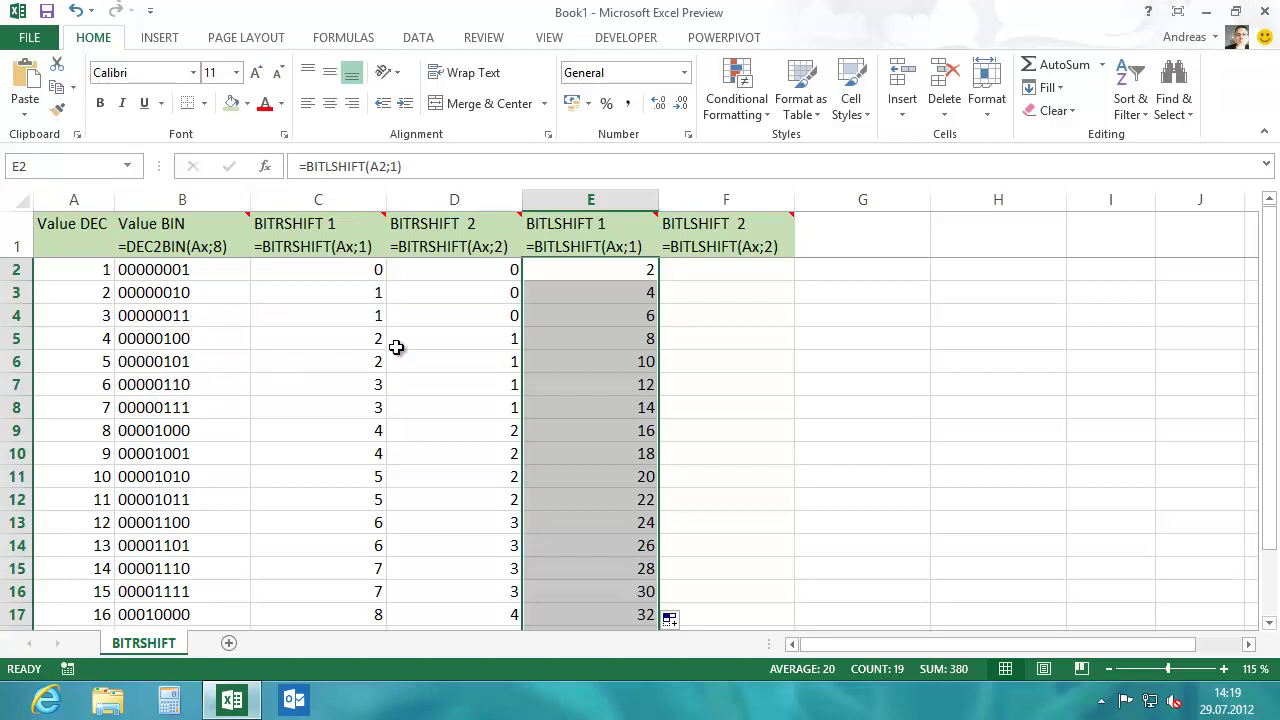
pyautogui.click(645, 318)
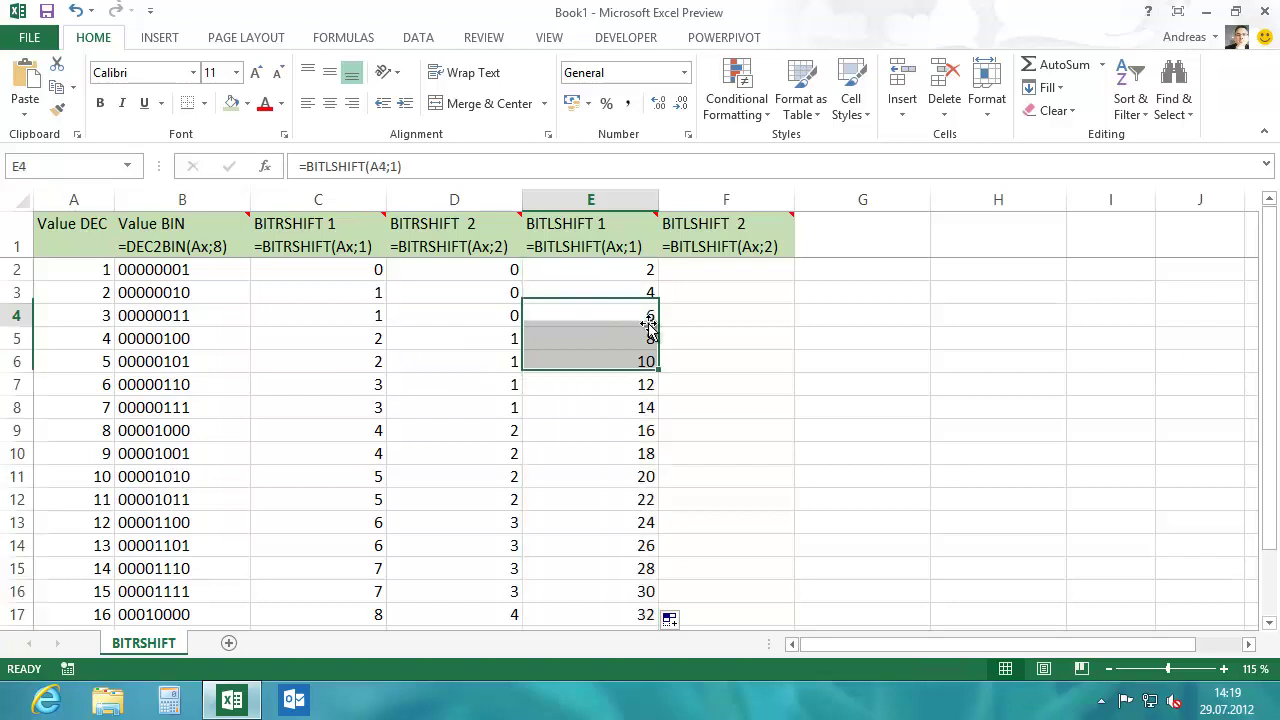
pyautogui.click(621, 388)
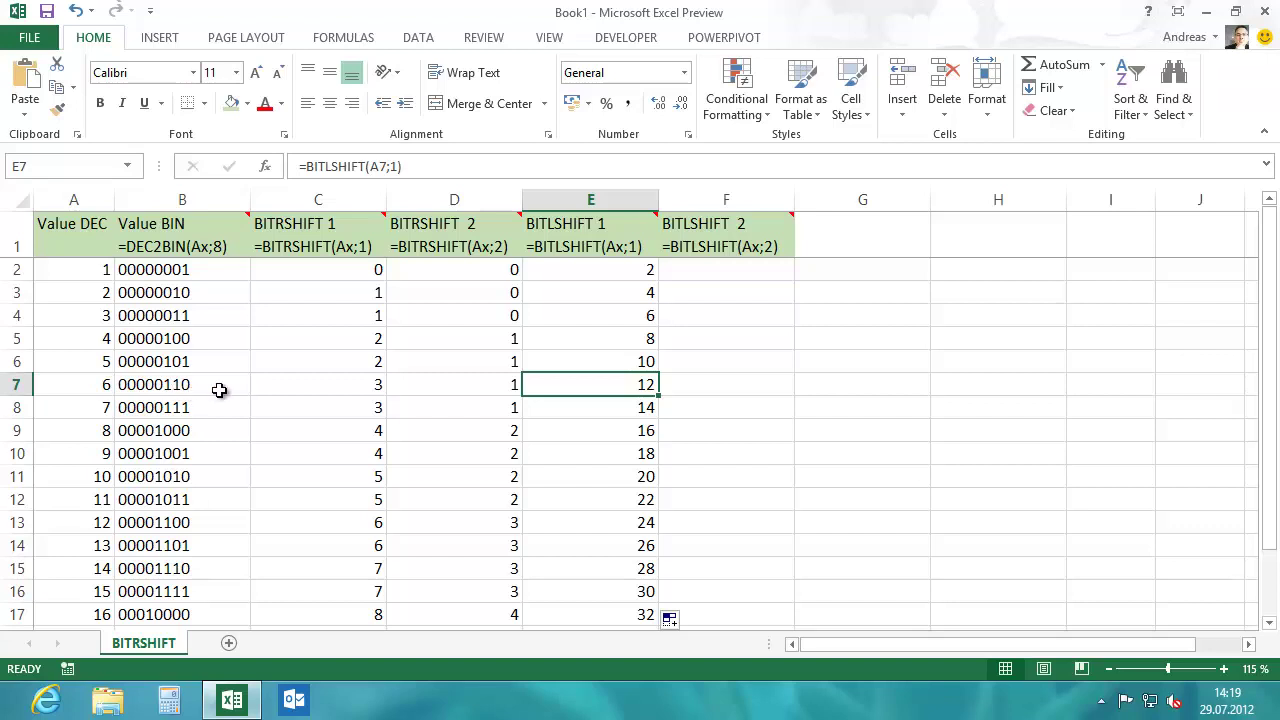
# Enter =BITLSHIFT(A2;2) in F2 and fill it down to F17, giving 4 through 64.
pyautogui.click(164, 527)
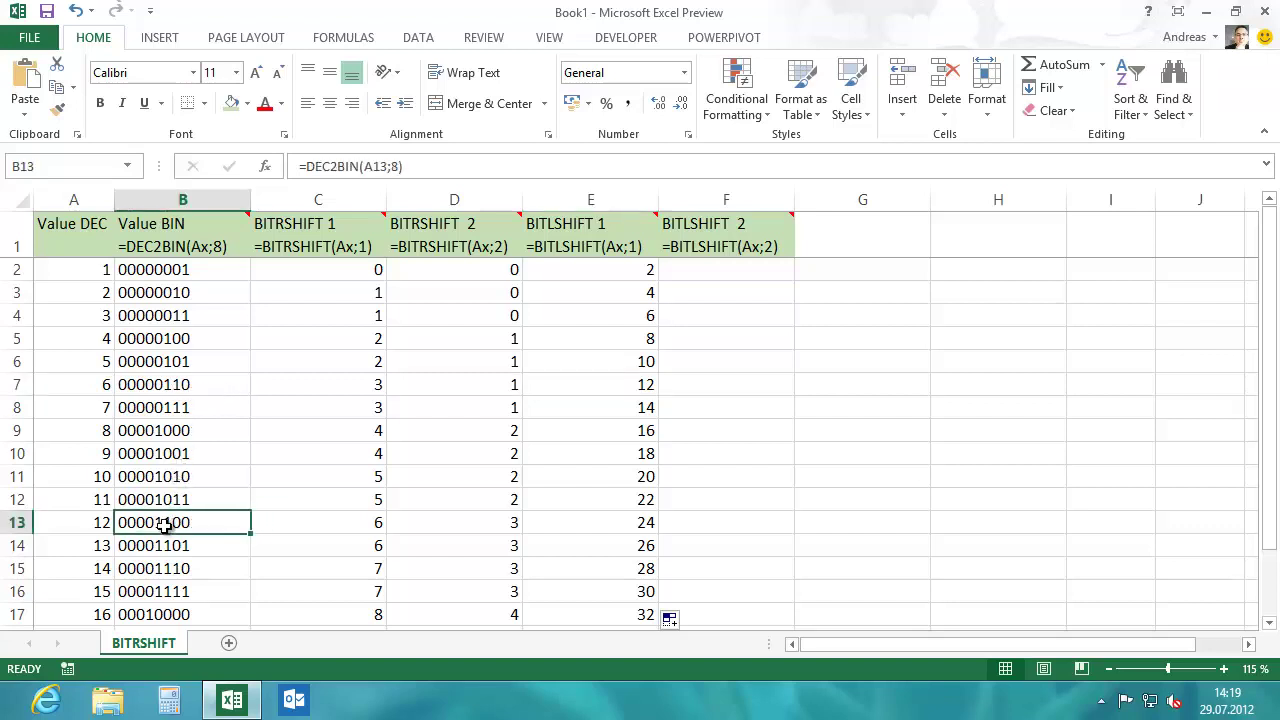
pyautogui.click(590, 386)
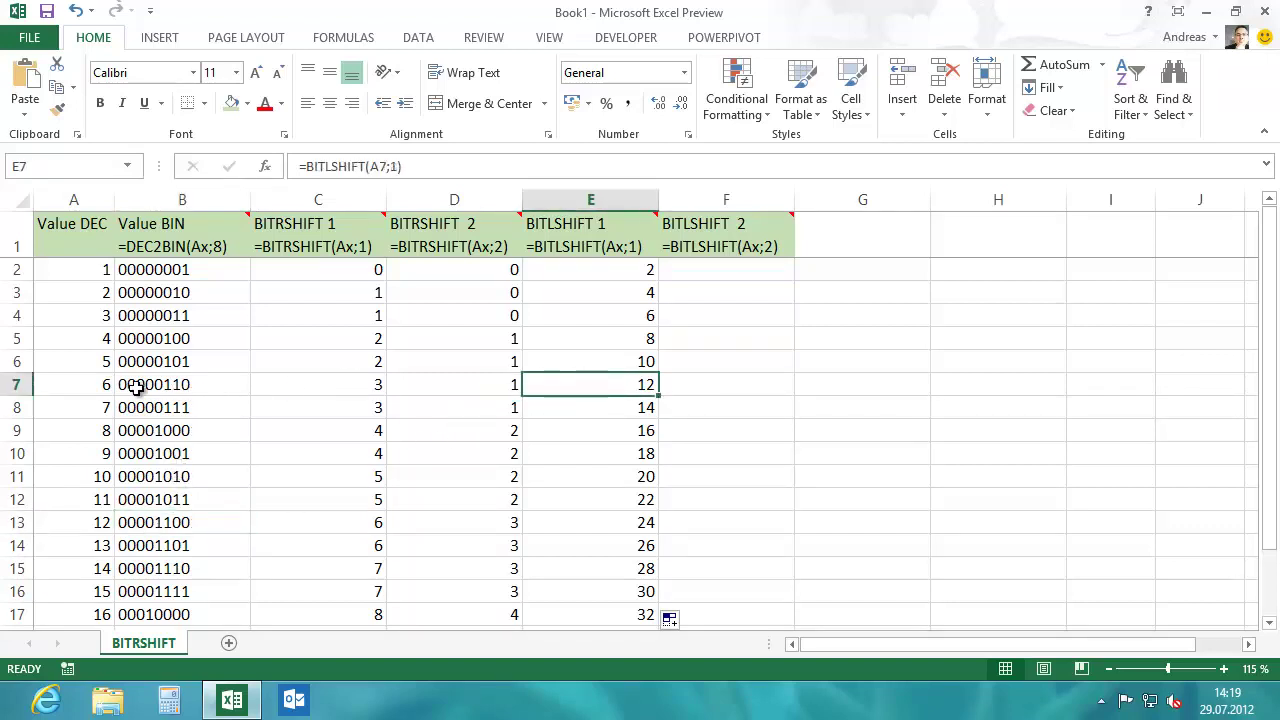
pyautogui.click(720, 268)
pyautogui.write('=bit')
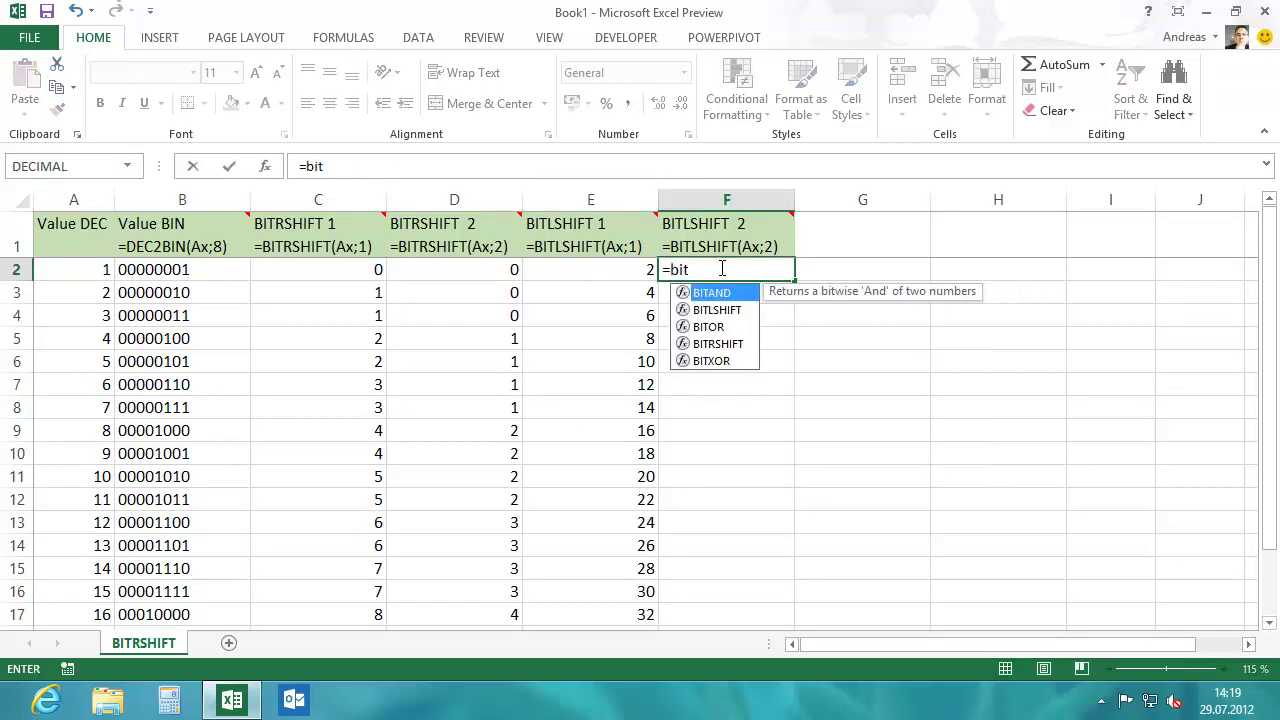
pyautogui.write('l')
pyautogui.press('Tab')
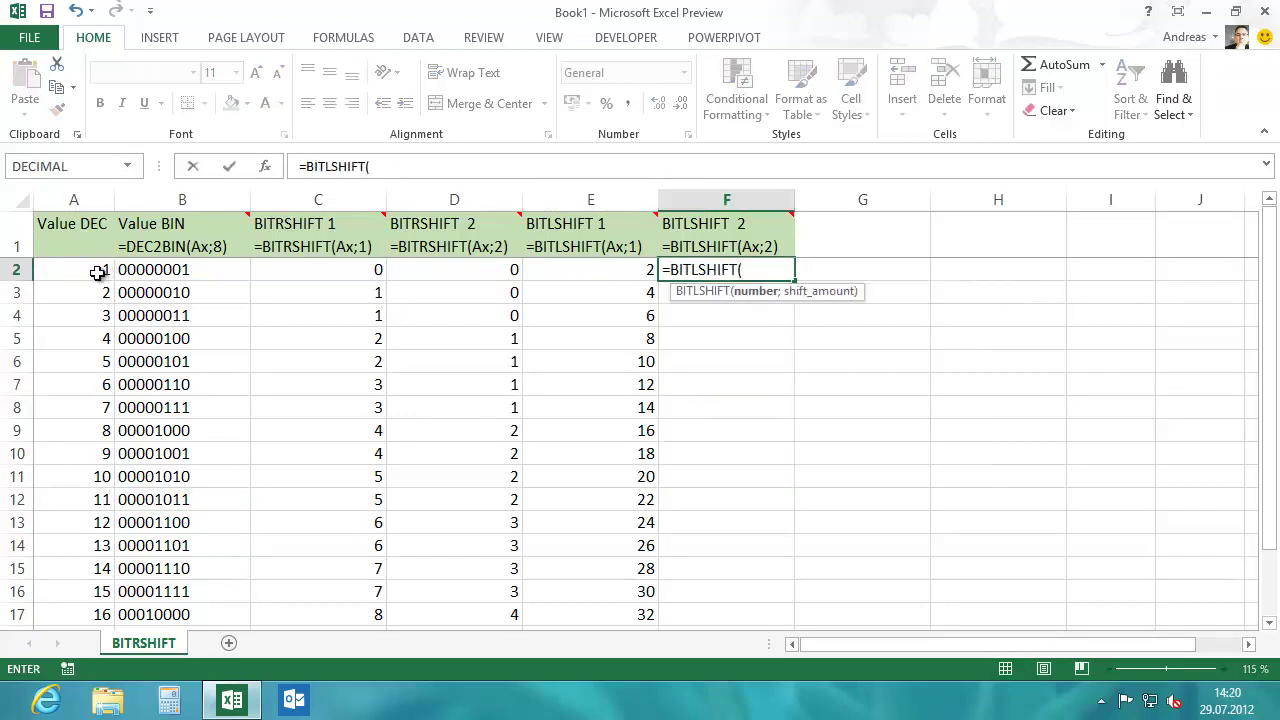
pyautogui.click(97, 272)
pyautogui.write(';2')
pyautogui.press('Return')
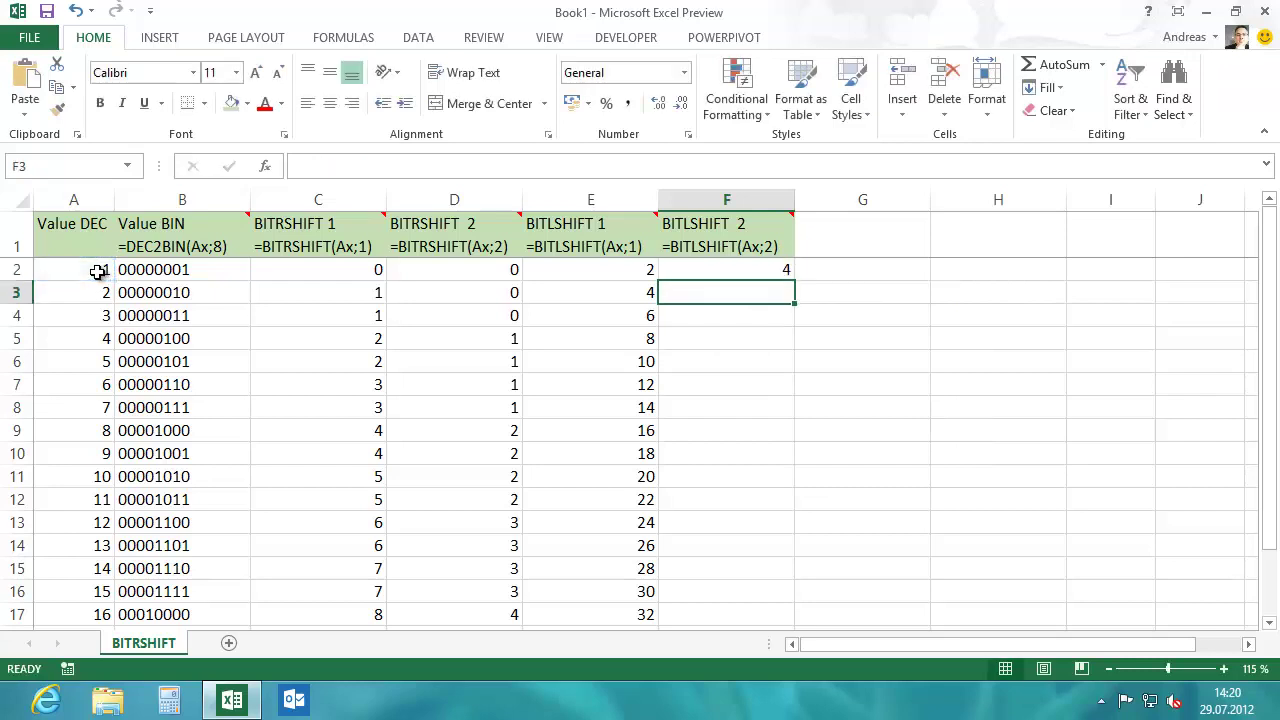
pyautogui.click(721, 270)
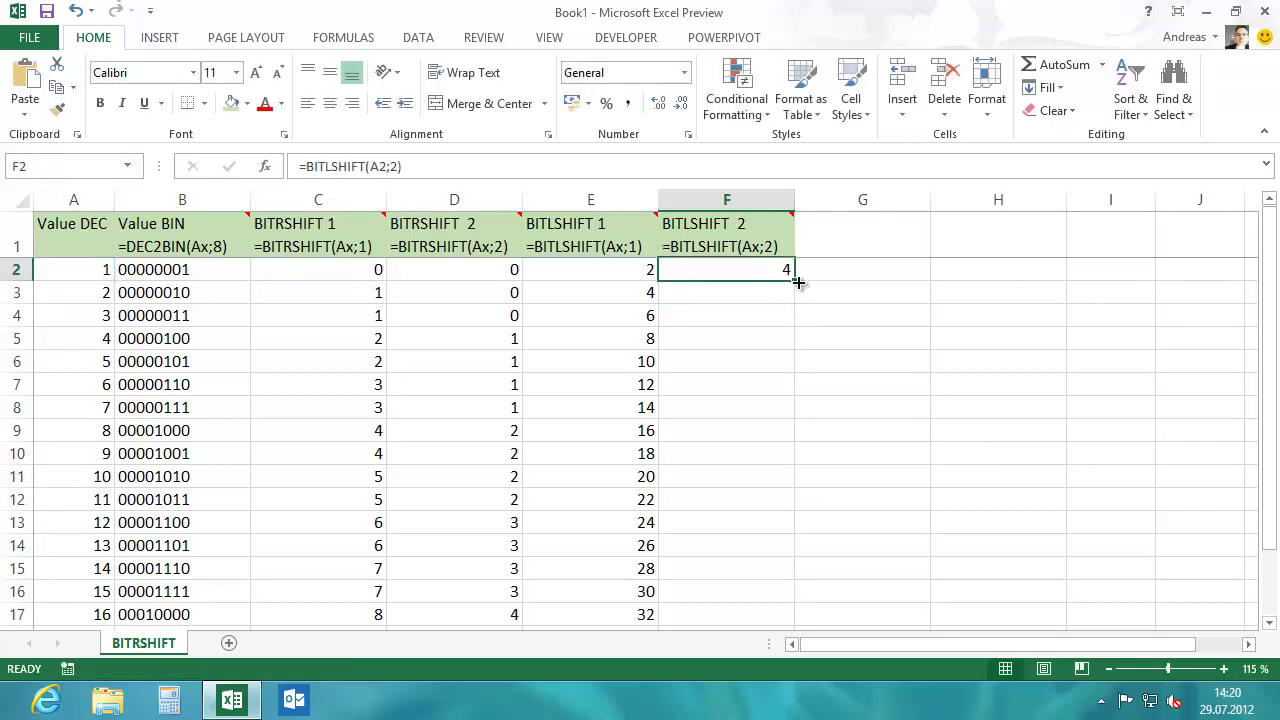
pyautogui.doubleClick(798, 283)
# Enter =DEC2BIN(F2) in G2 and fill it down to G17.
pyautogui.click(842, 262)
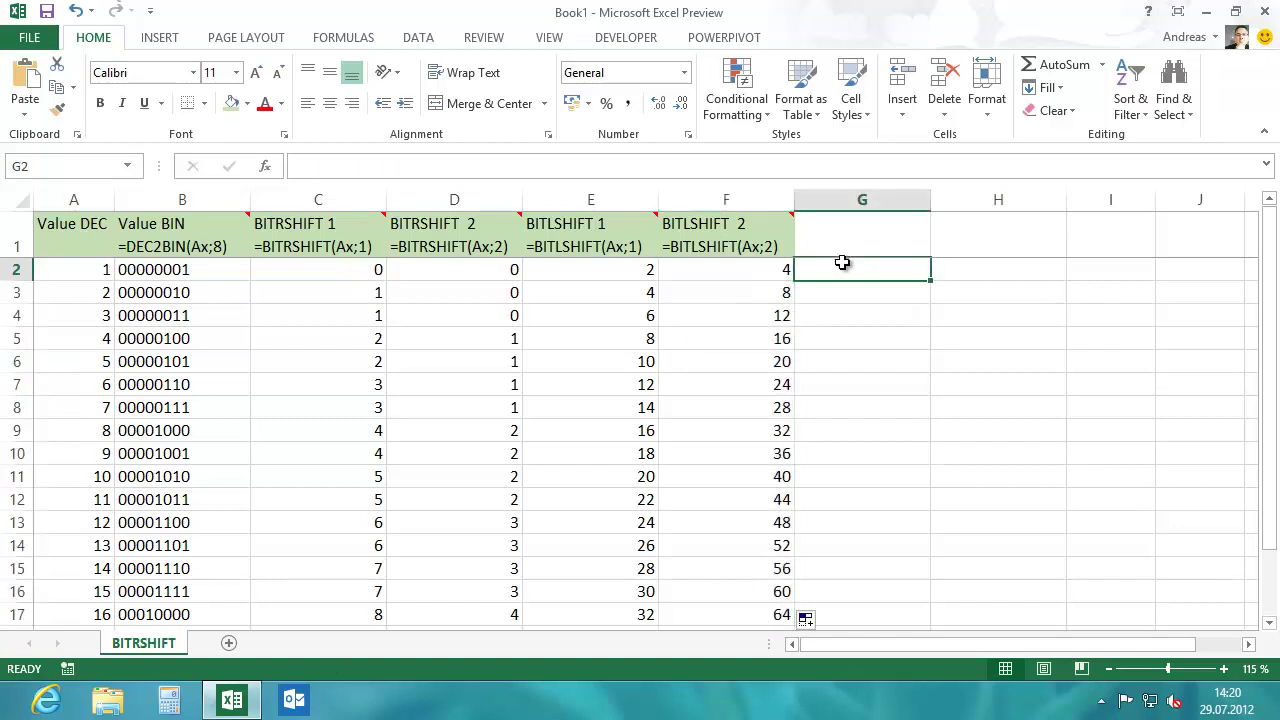
pyautogui.write('=DEC2BIN(')
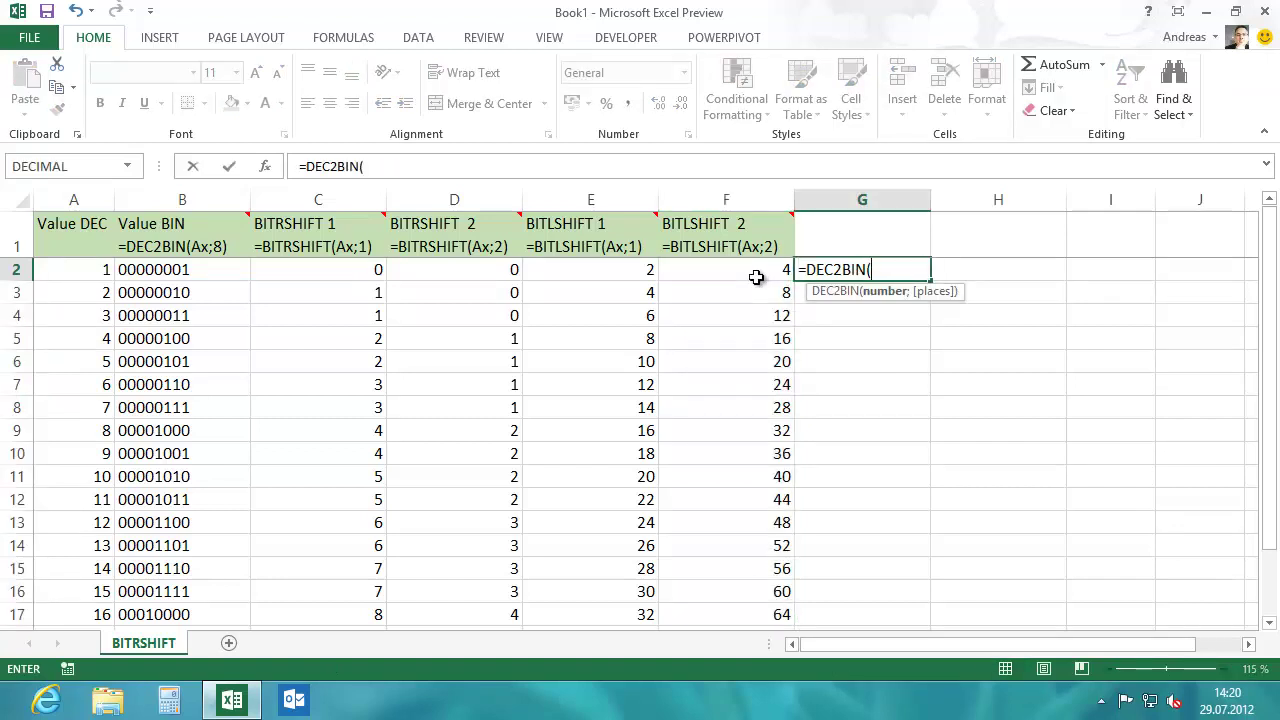
pyautogui.click(752, 274)
pyautogui.press('Return')
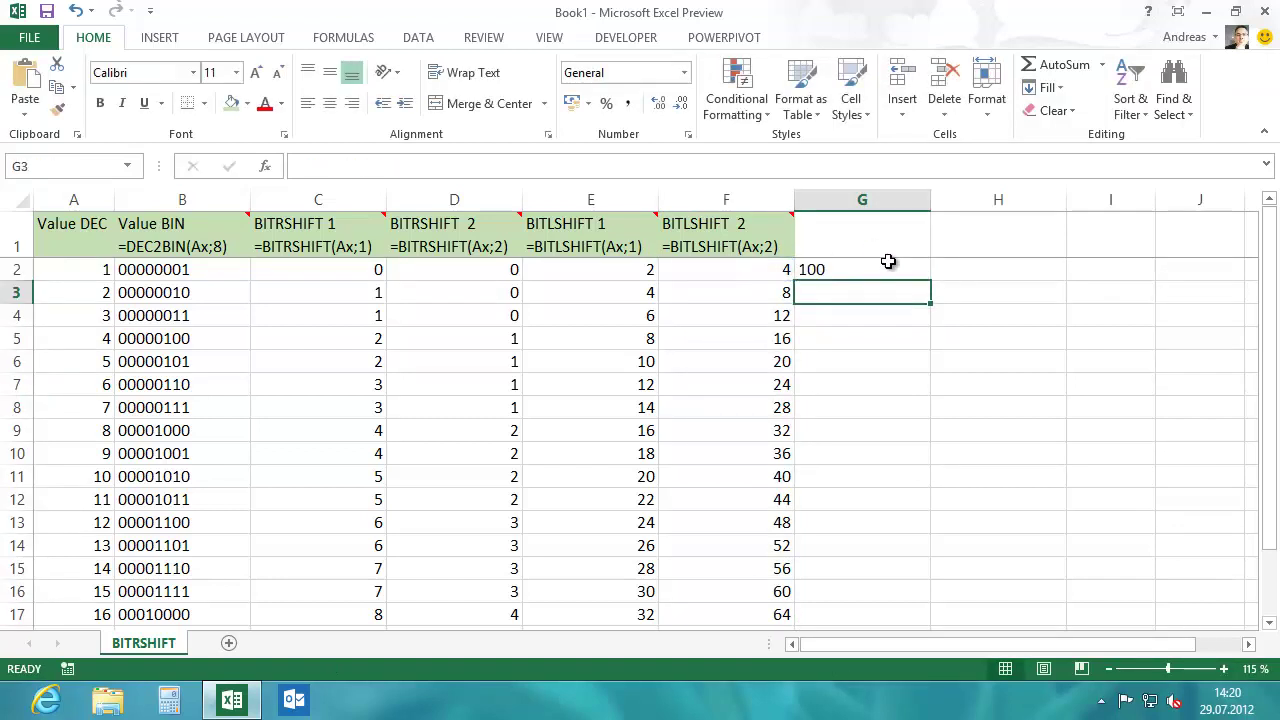
pyautogui.click(888, 262)
pyautogui.doubleClick(935, 281)
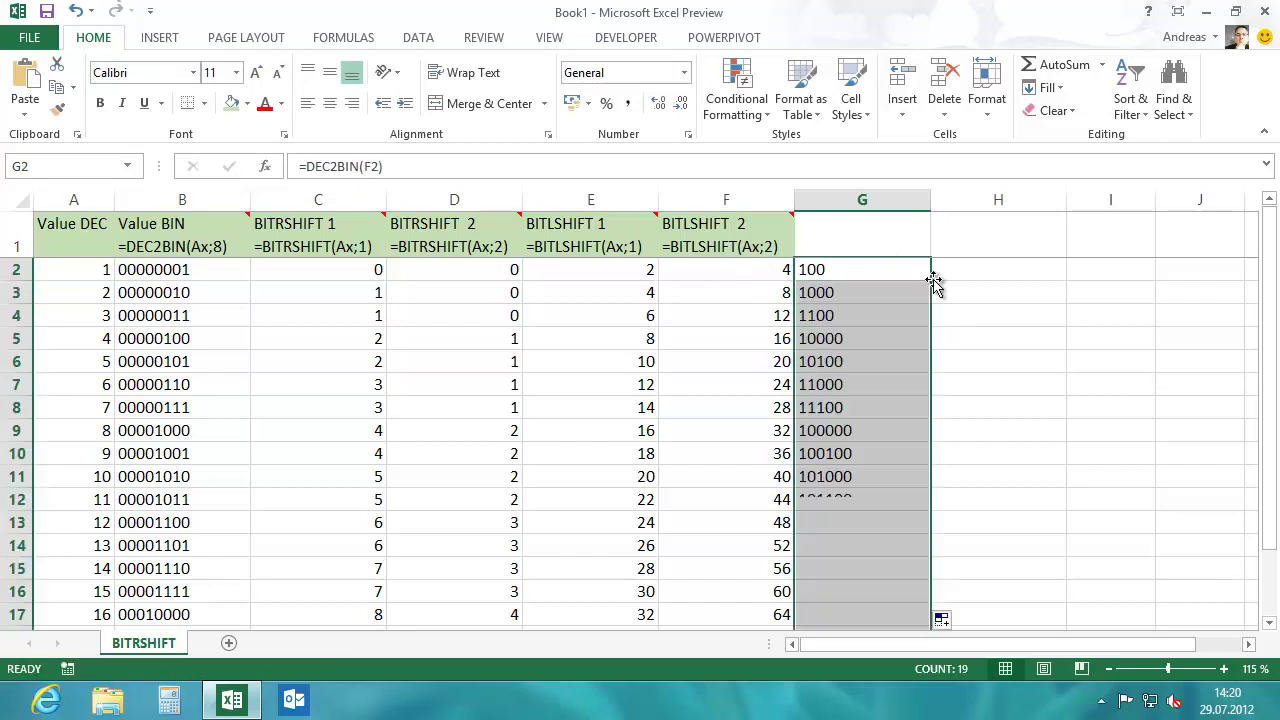